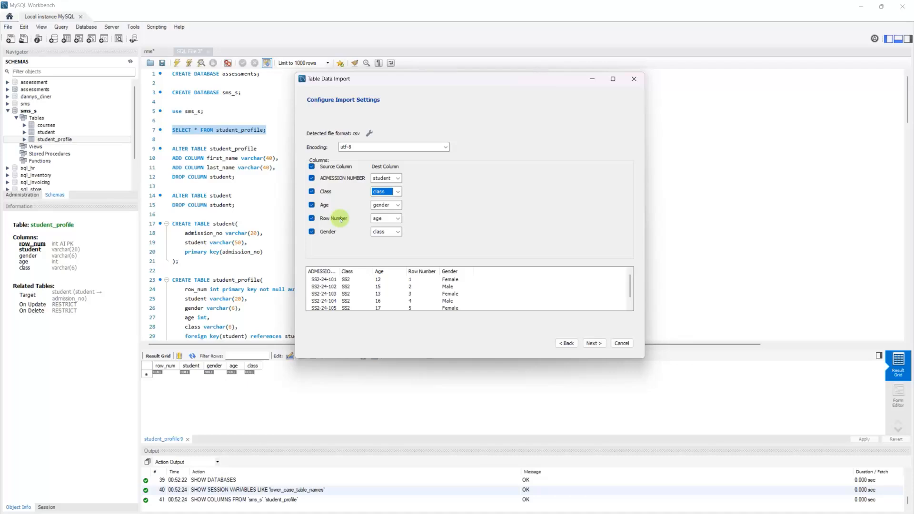
# Step: Map Age to age and Gender to gender, skip Row Number, and continue to the import step
pyautogui.click(395, 204)
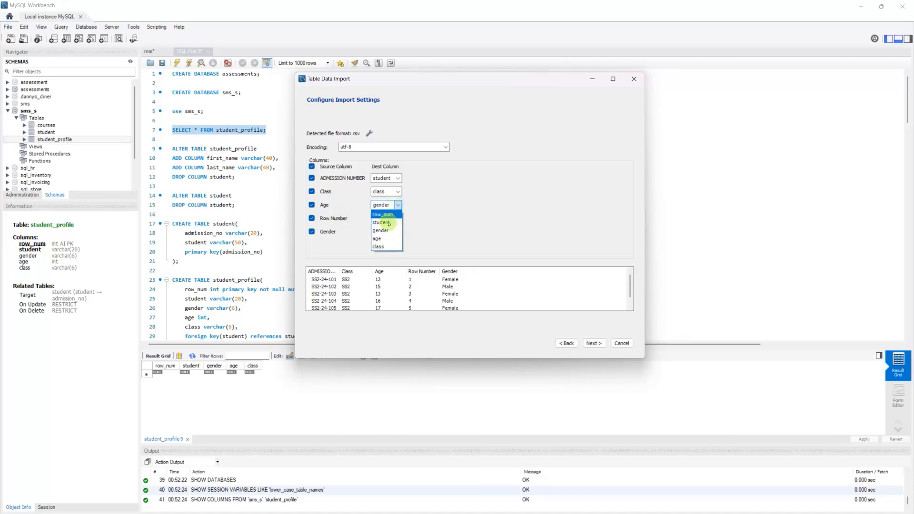
pyautogui.click(385, 239)
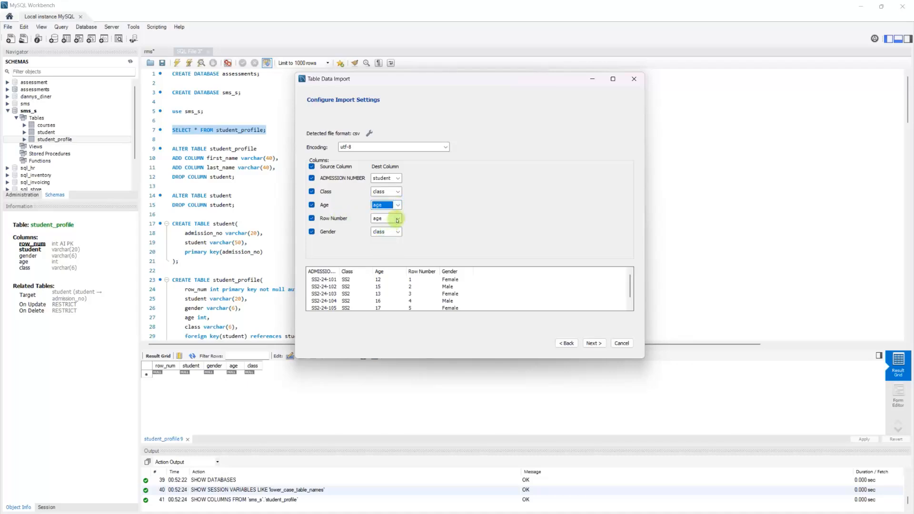
pyautogui.click(312, 218)
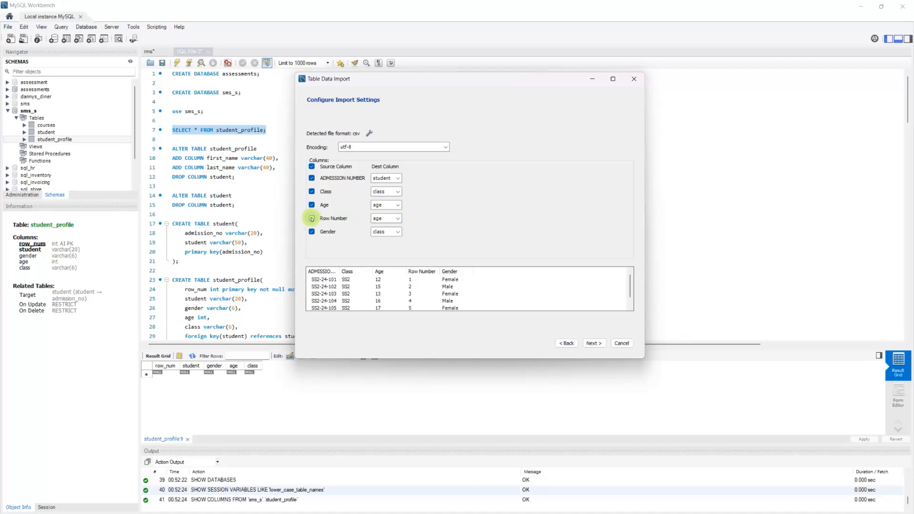
pyautogui.click(384, 232)
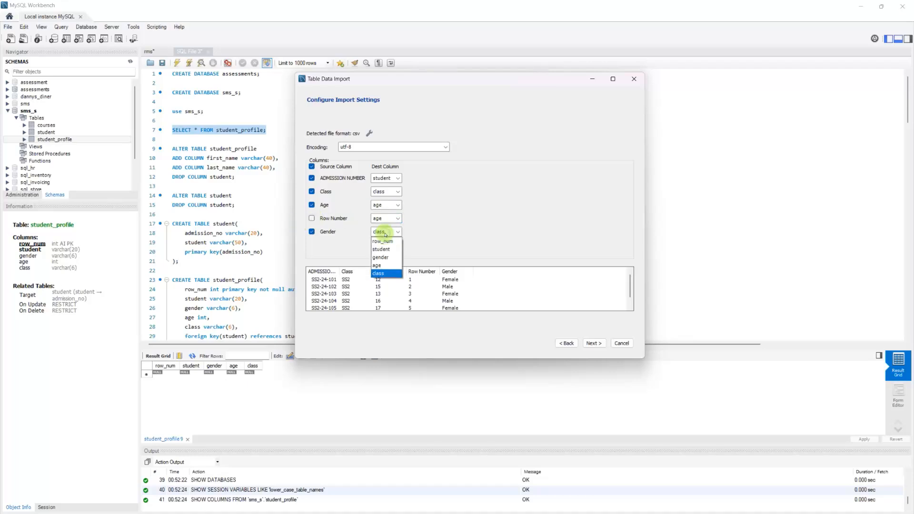
pyautogui.click(389, 257)
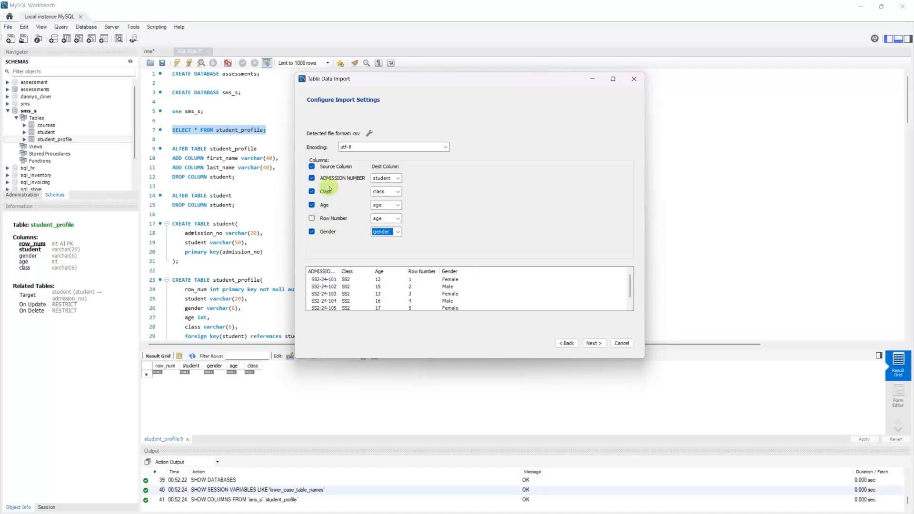
pyautogui.click(592, 343)
# Step: Run the student_profile import, read the foreign-key errors in the log, and close the wizard
pyautogui.click(592, 343)
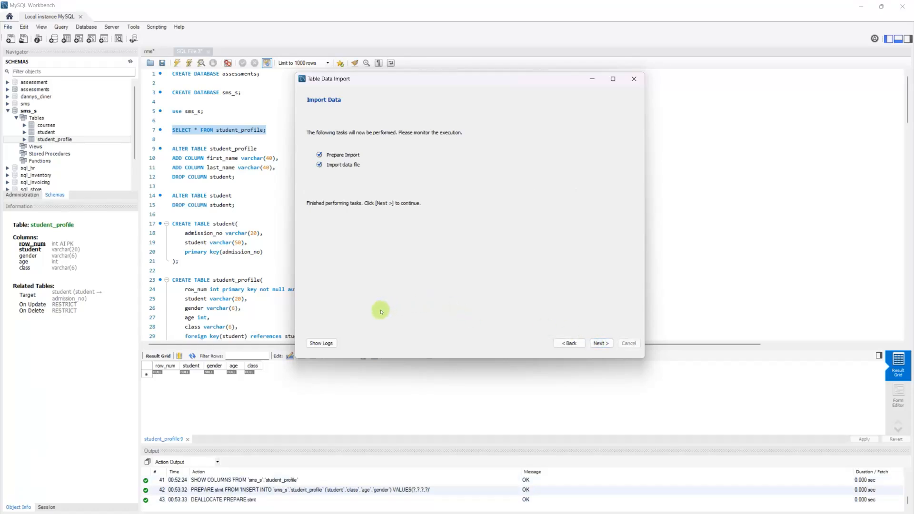
pyautogui.click(331, 343)
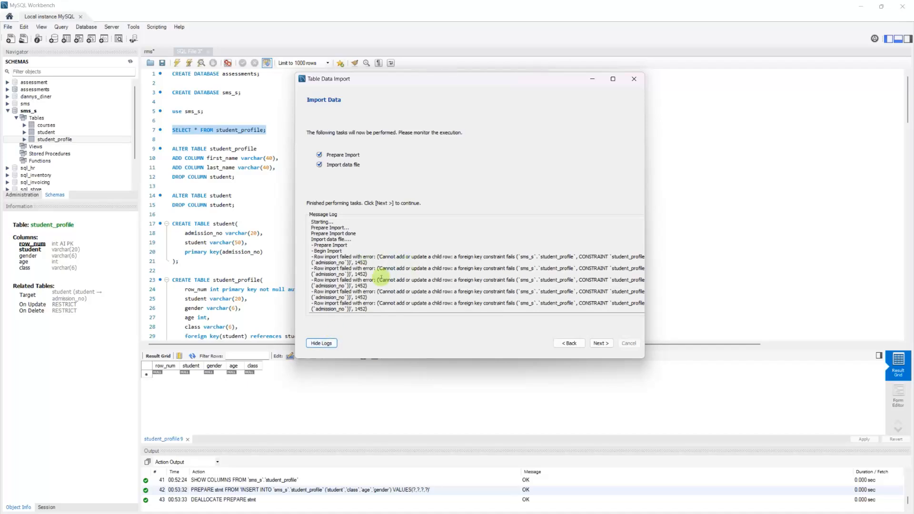
pyautogui.click(381, 277)
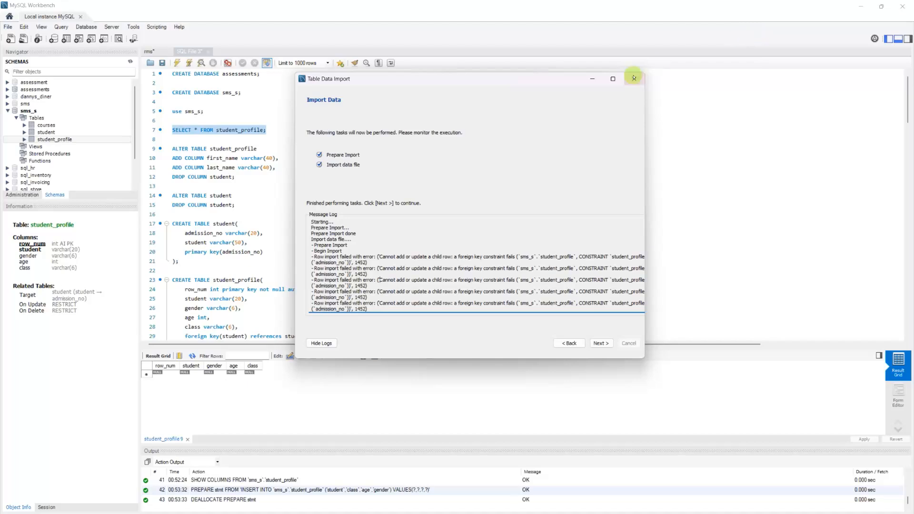
pyautogui.click(613, 79)
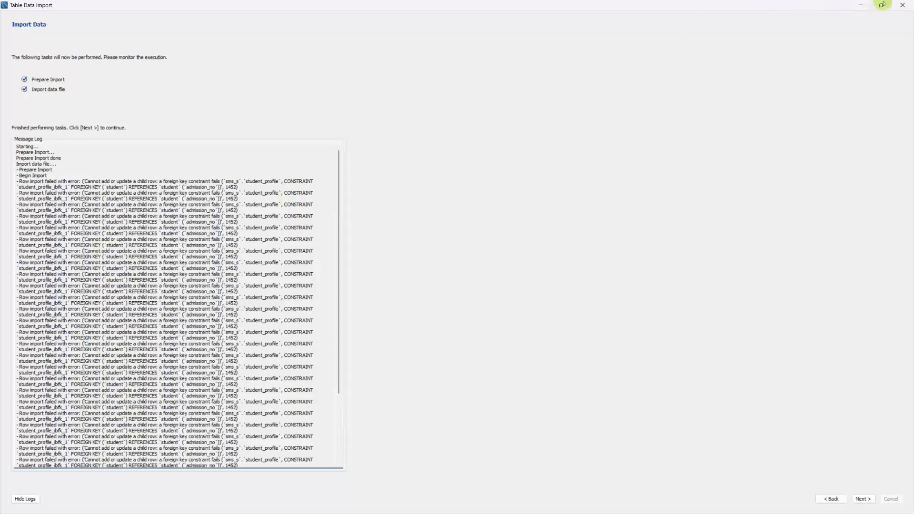
pyautogui.moveTo(883, 4)
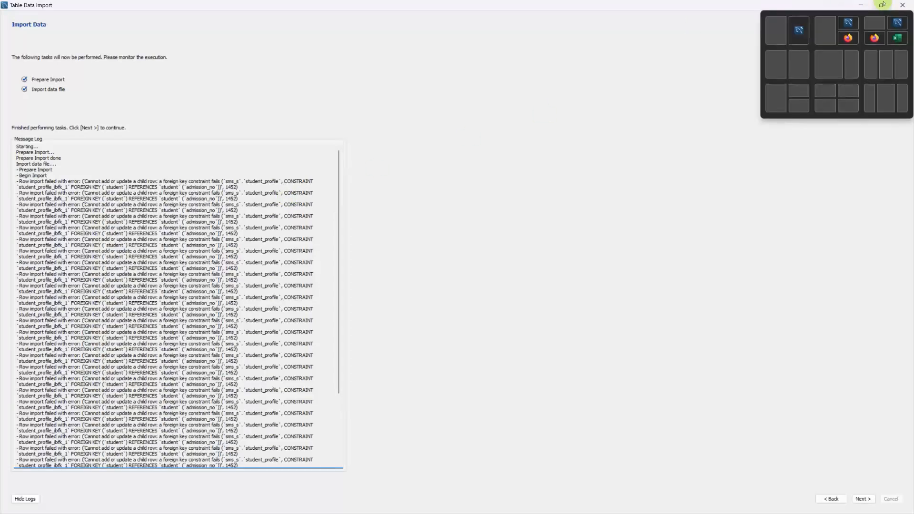
pyautogui.click(882, 5)
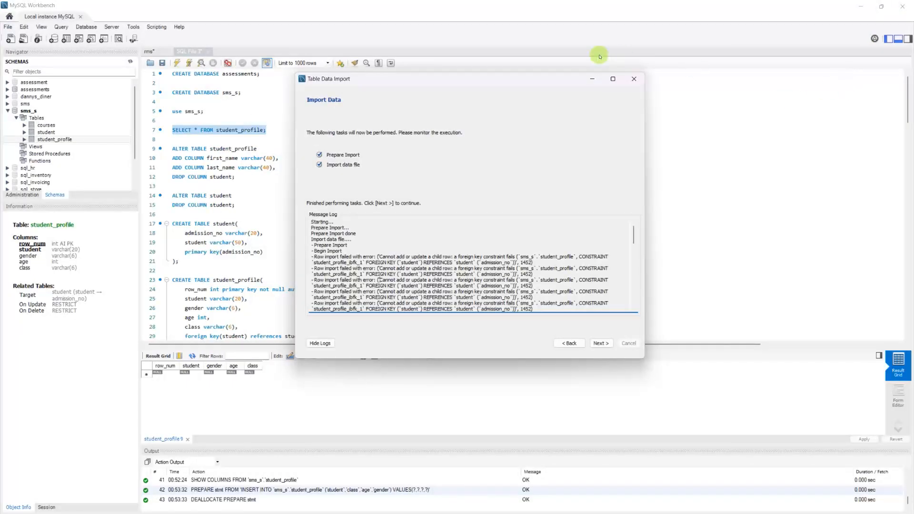
pyautogui.click(636, 80)
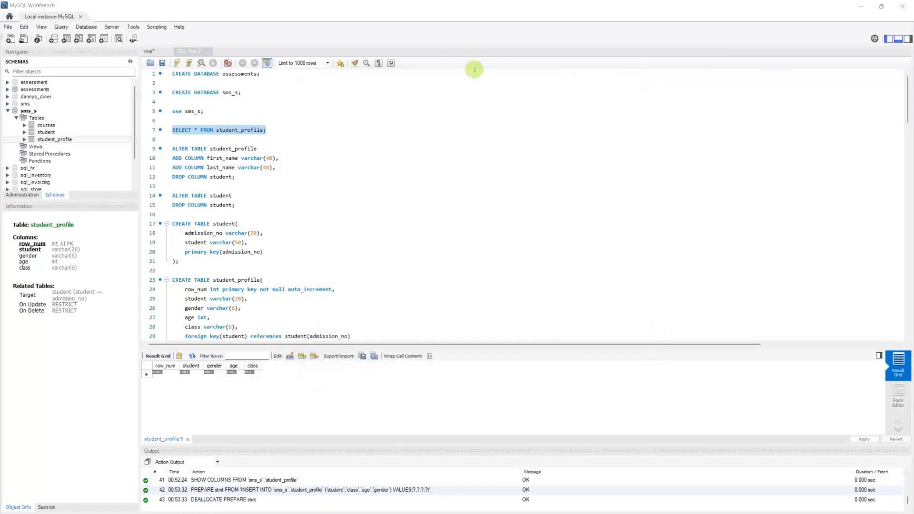
# Step: Start a Table Data Import into the student table using student.csv
pyautogui.rightClick(50, 132)
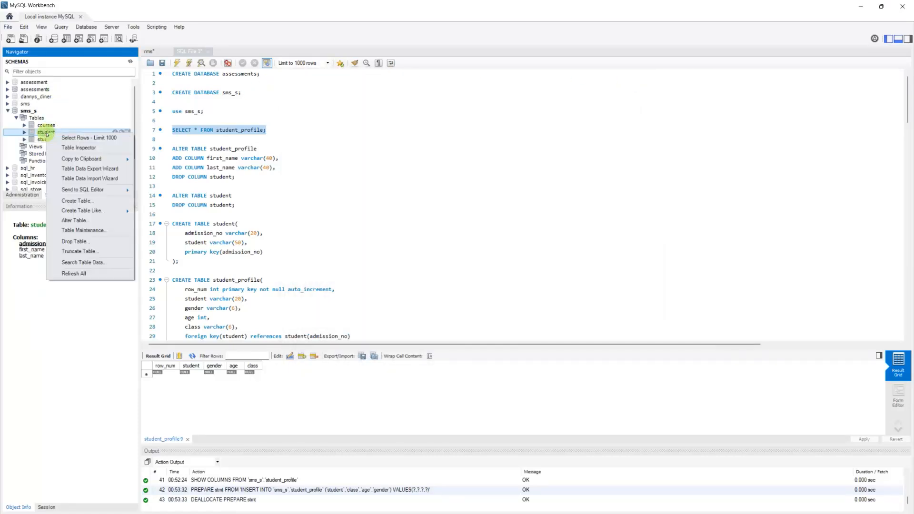
pyautogui.click(77, 177)
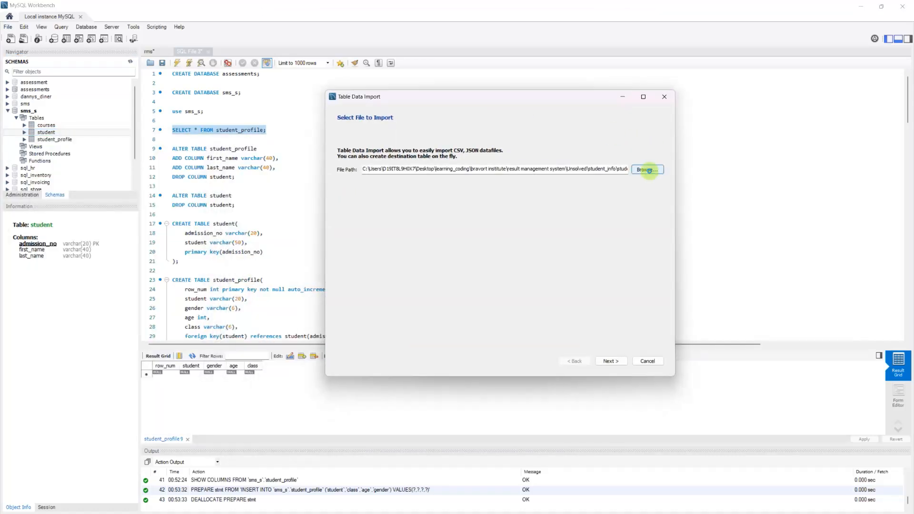
pyautogui.click(648, 170)
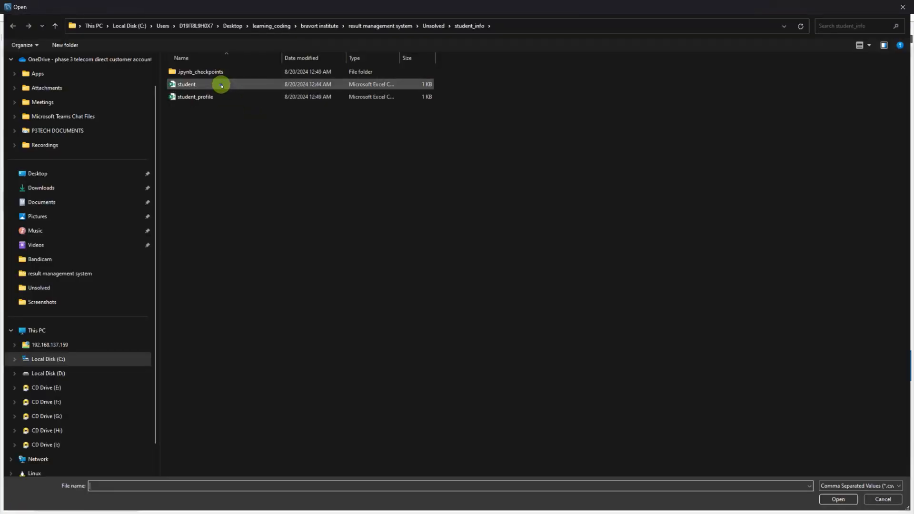
pyautogui.doubleClick(221, 84)
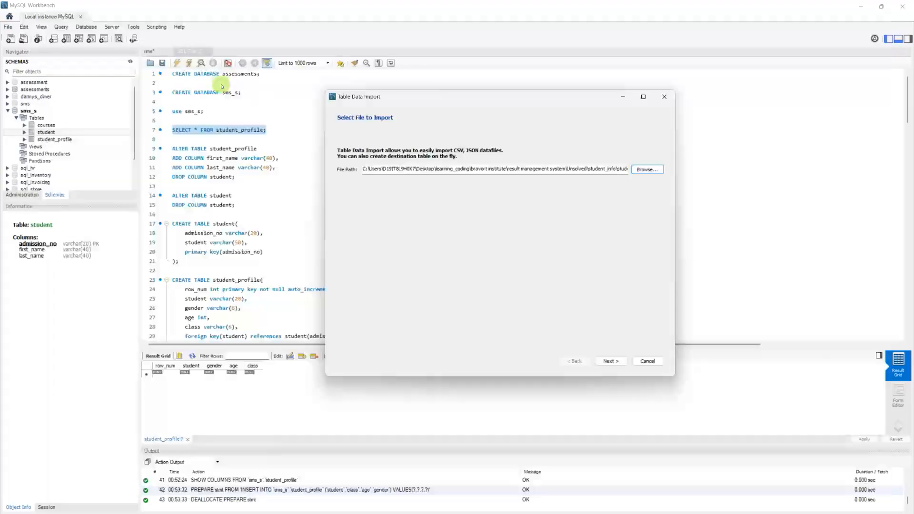
pyautogui.click(609, 361)
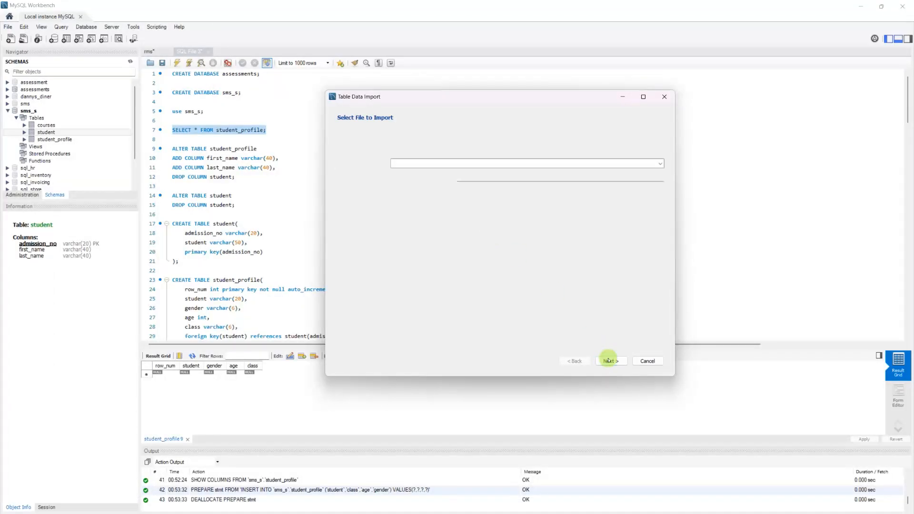
# Step: Import the 30 records into student, check the log, and finish the wizard
pyautogui.click(609, 360)
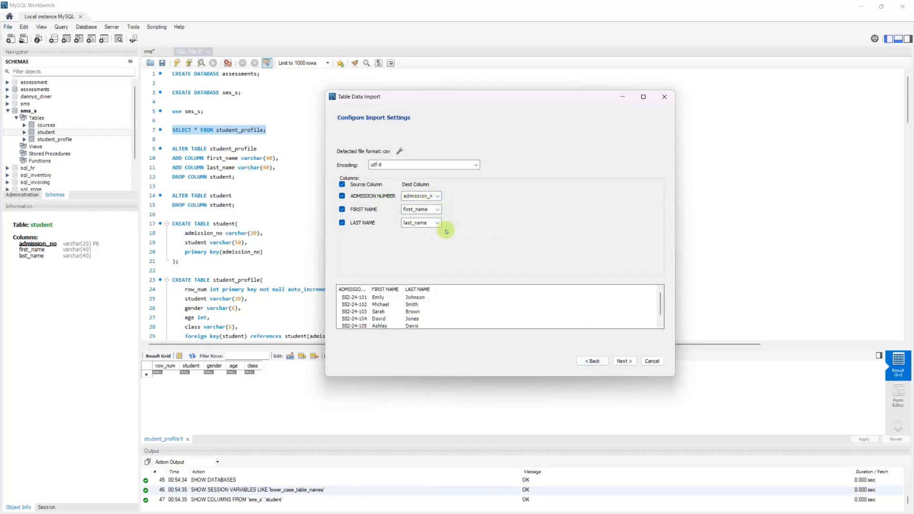
pyautogui.click(627, 362)
pyautogui.click(620, 360)
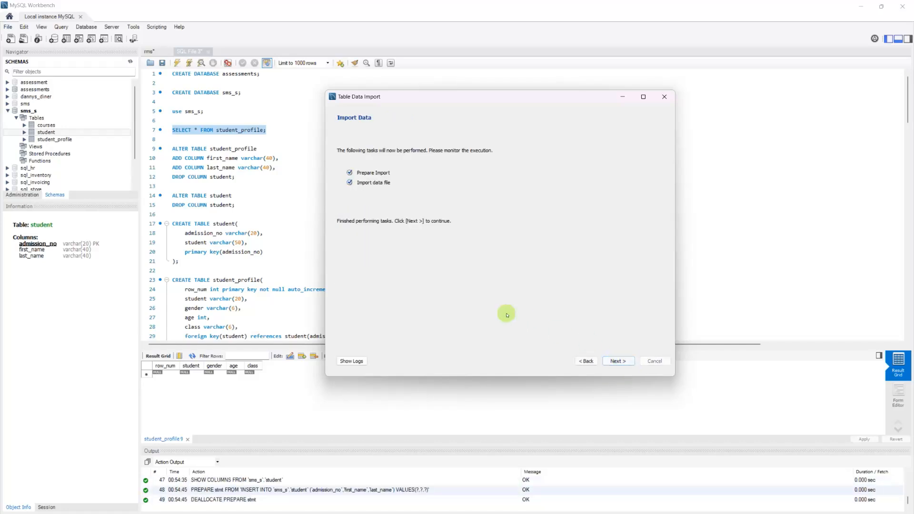
pyautogui.click(352, 361)
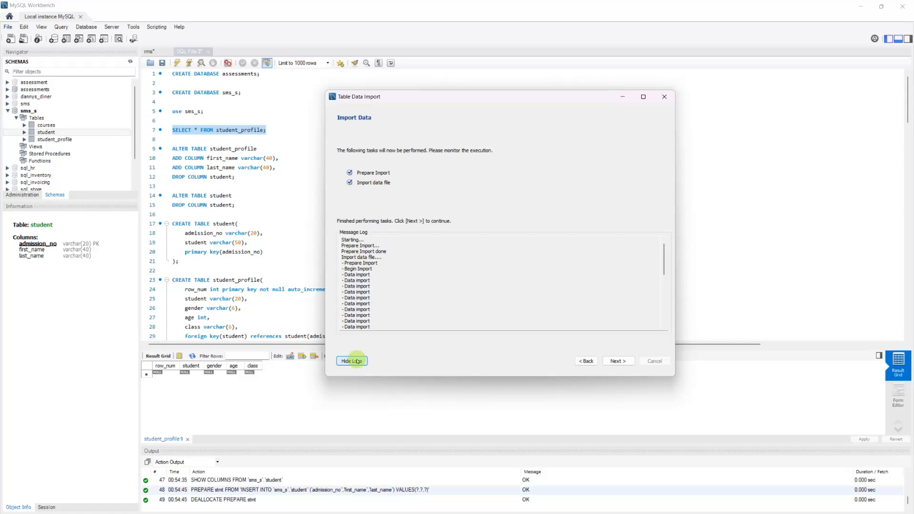
pyautogui.click(615, 362)
pyautogui.click(628, 361)
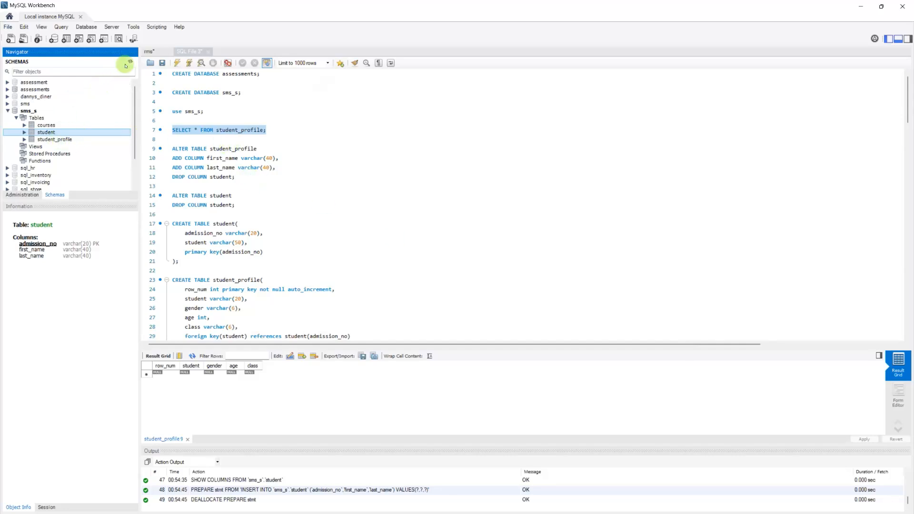
# Step: Refresh the Navigator and inspect the student and student_profile table details
pyautogui.click(130, 63)
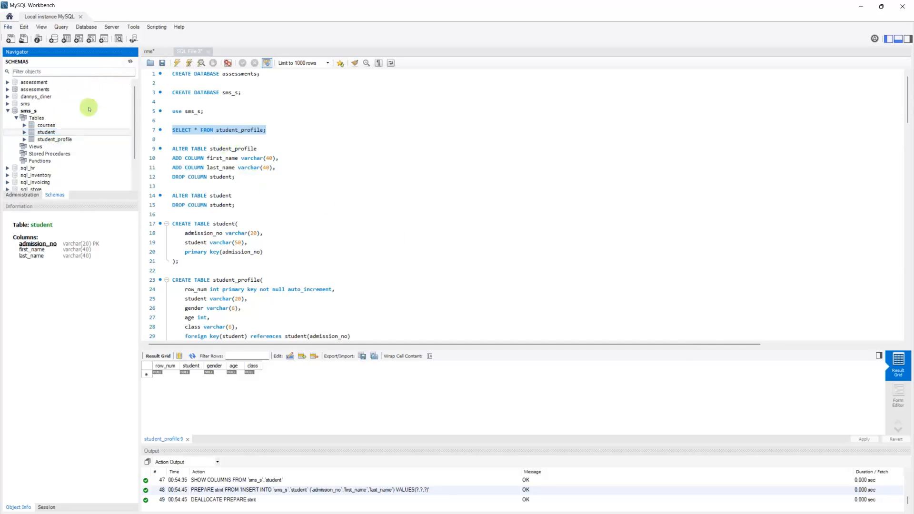
pyautogui.click(24, 133)
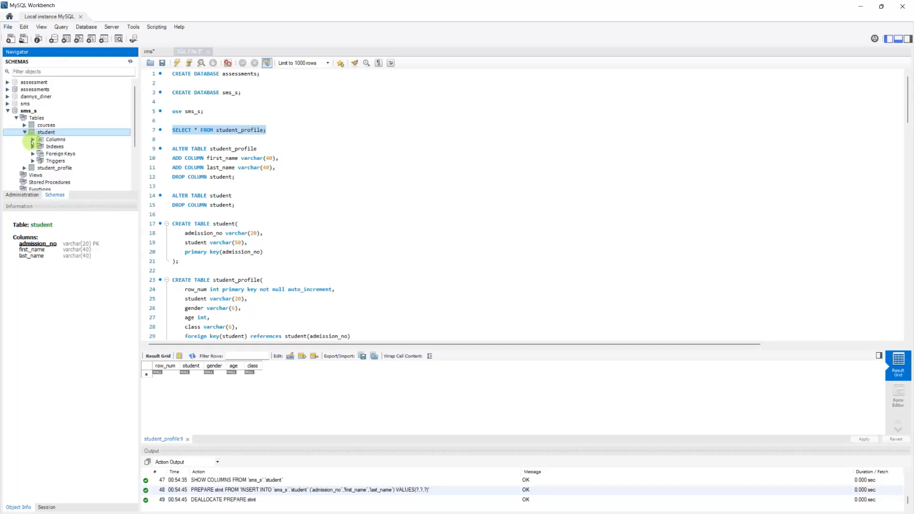
pyautogui.click(24, 132)
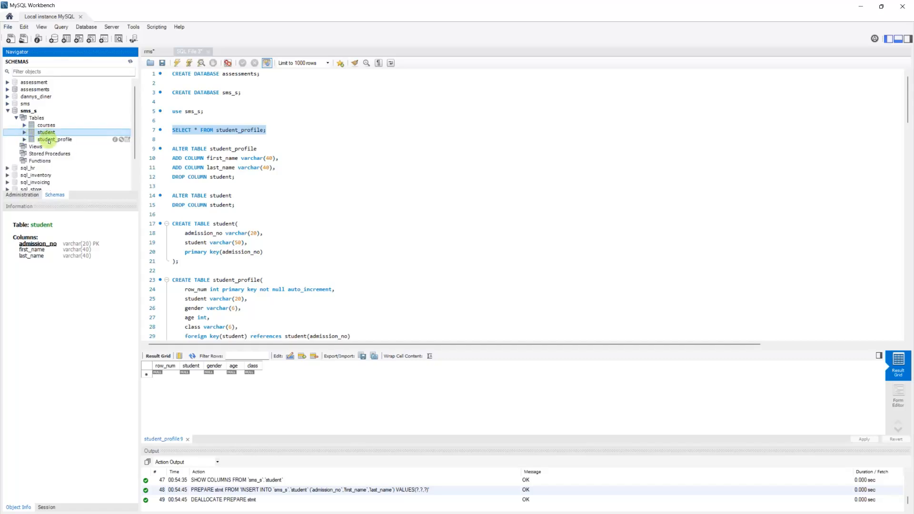
pyautogui.click(49, 140)
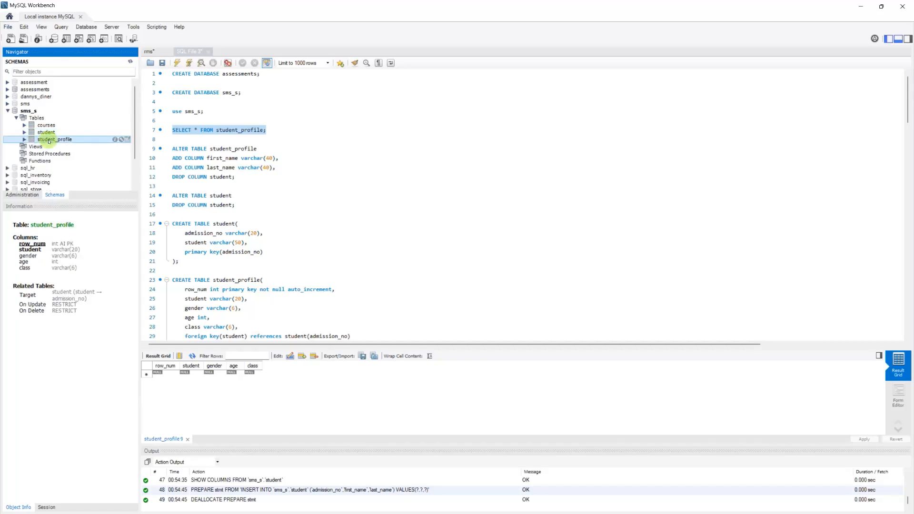
# Step: Run SELECT * FROM student to list its 30 rows, then restore the query to student_profile
pyautogui.click(249, 130)
pyautogui.moveTo(238, 130); pyautogui.dragTo(261, 130)
pyautogui.press('BackSpace')
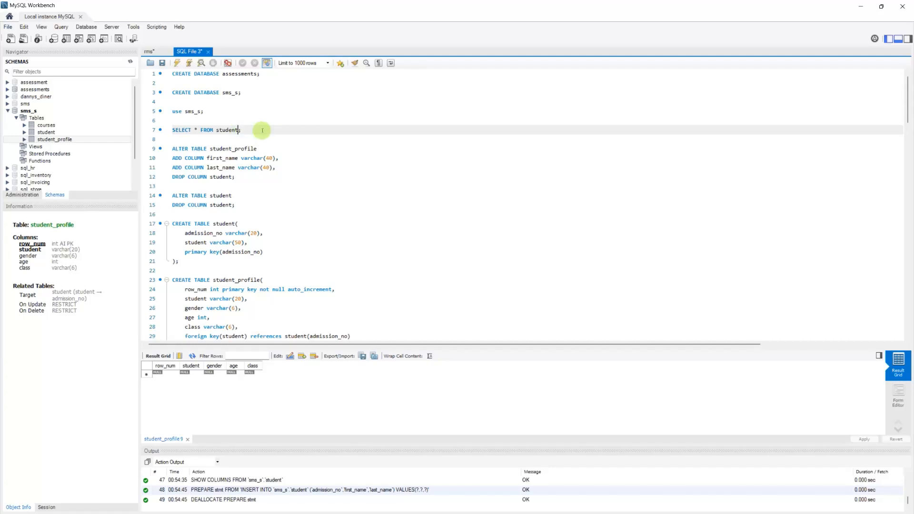
pyautogui.tripleClick(262, 130)
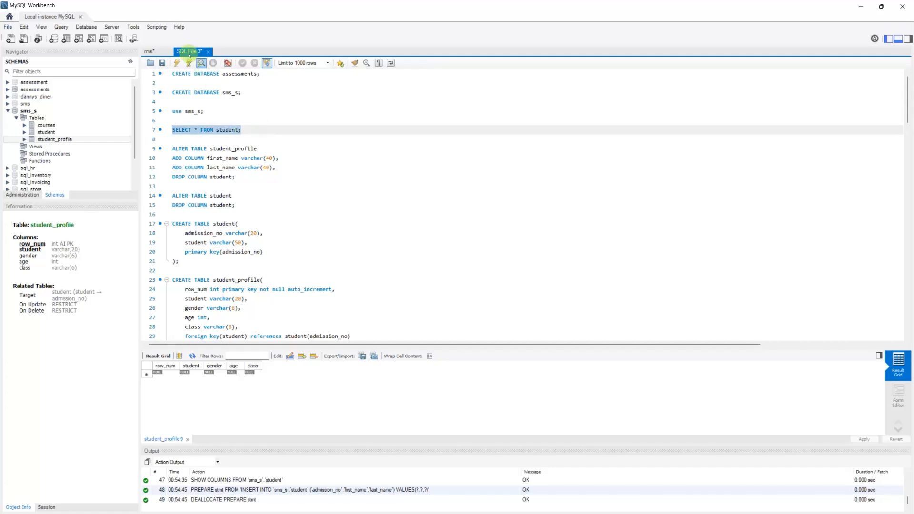
pyautogui.click(188, 62)
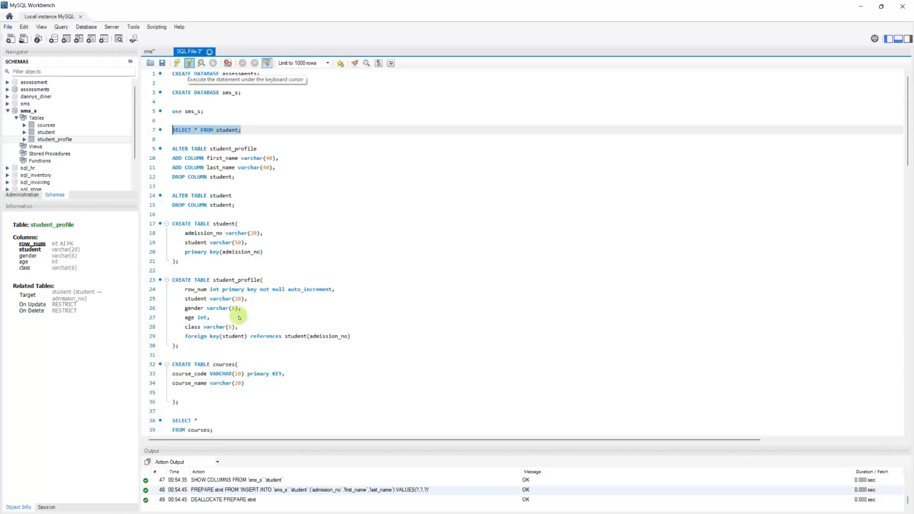
pyautogui.click(238, 130)
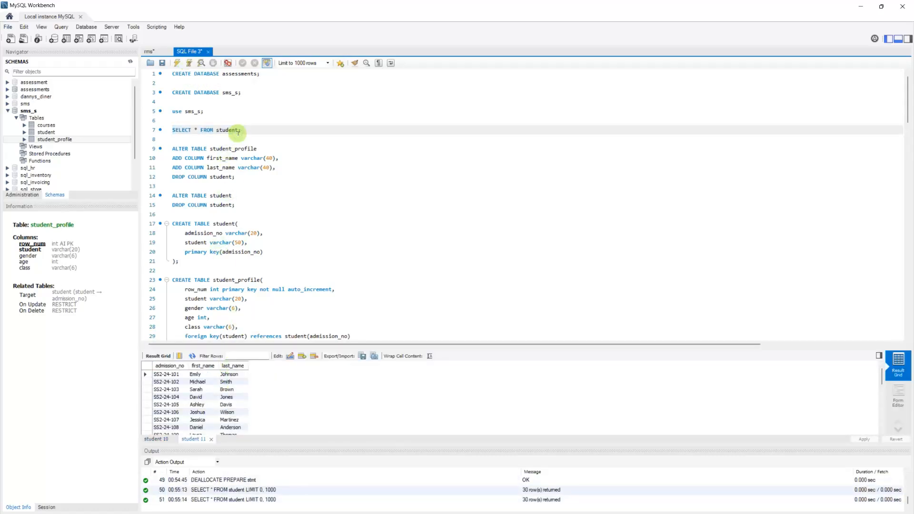
pyautogui.write('_profile')
# Step: Import student_profile.csv into the existing student_profile table, mapping ADMISSION NUMBER to student
pyautogui.rightClick(50, 141)
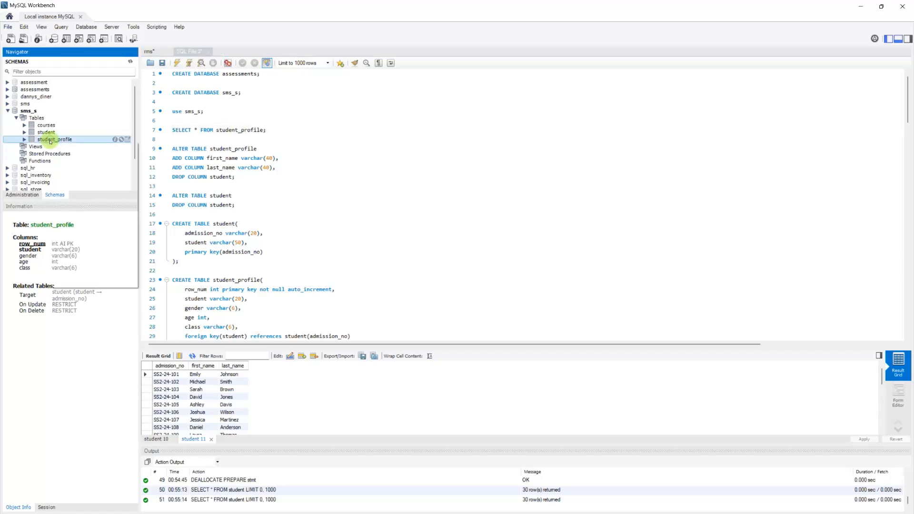
pyautogui.click(80, 186)
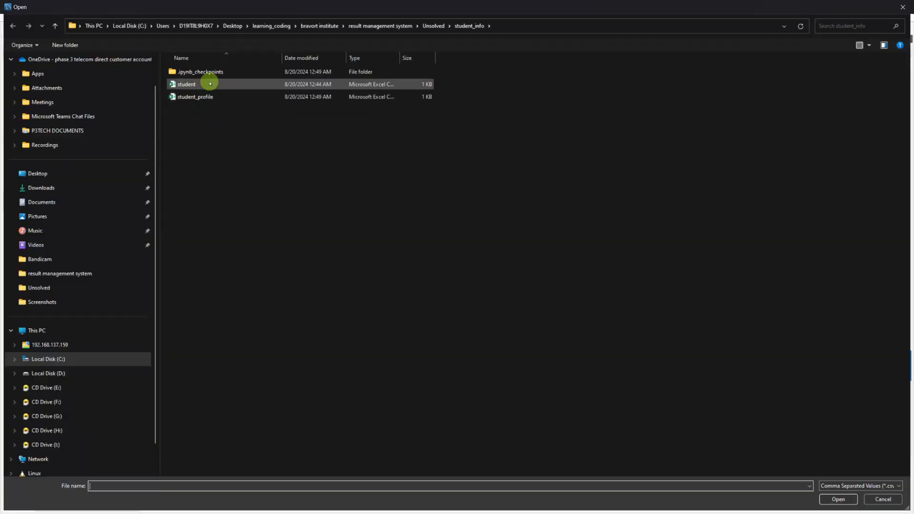
pyautogui.doubleClick(210, 96)
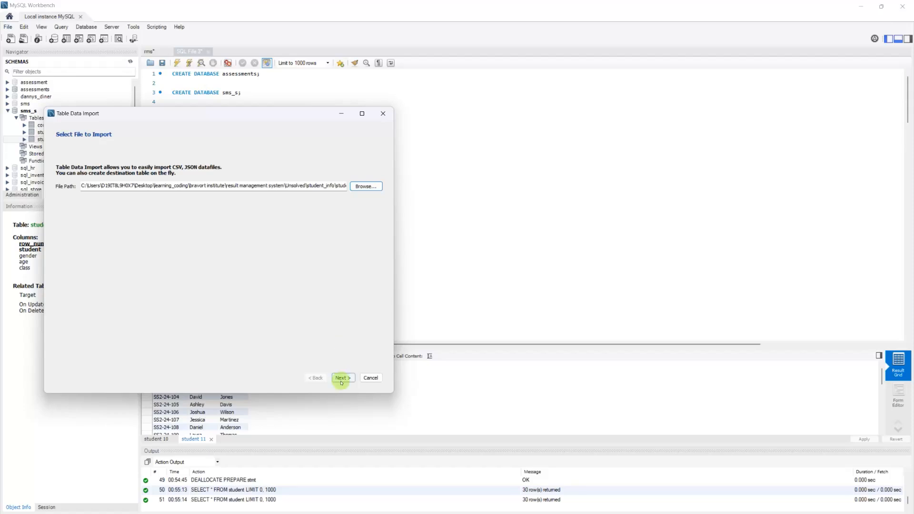
pyautogui.click(340, 379)
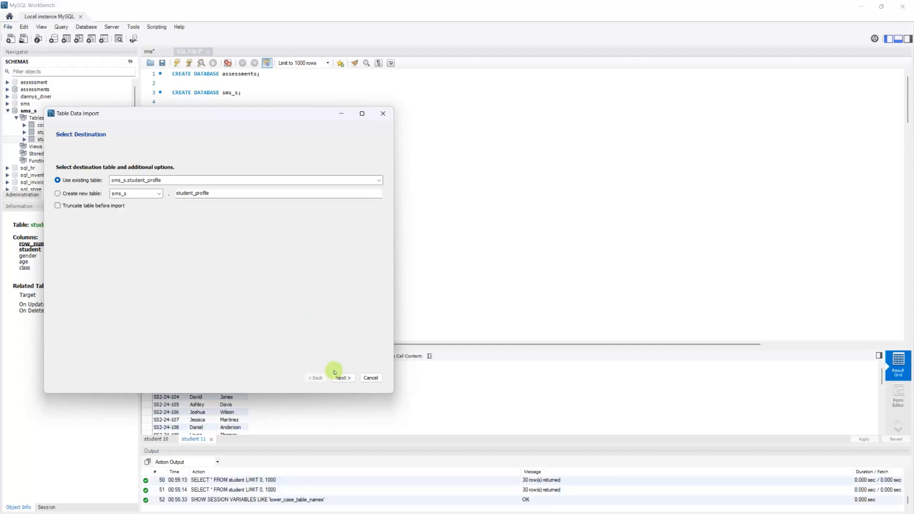
pyautogui.click(346, 378)
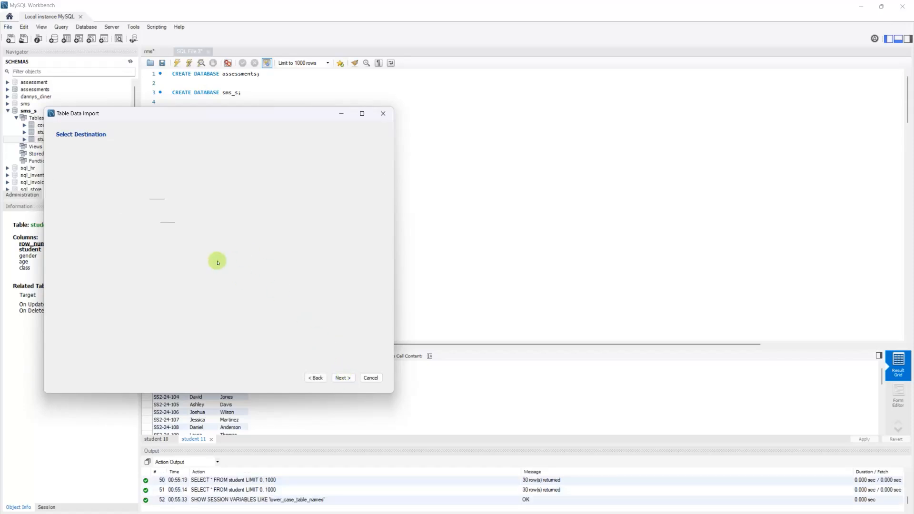
pyautogui.click(144, 213)
pyautogui.click(136, 231)
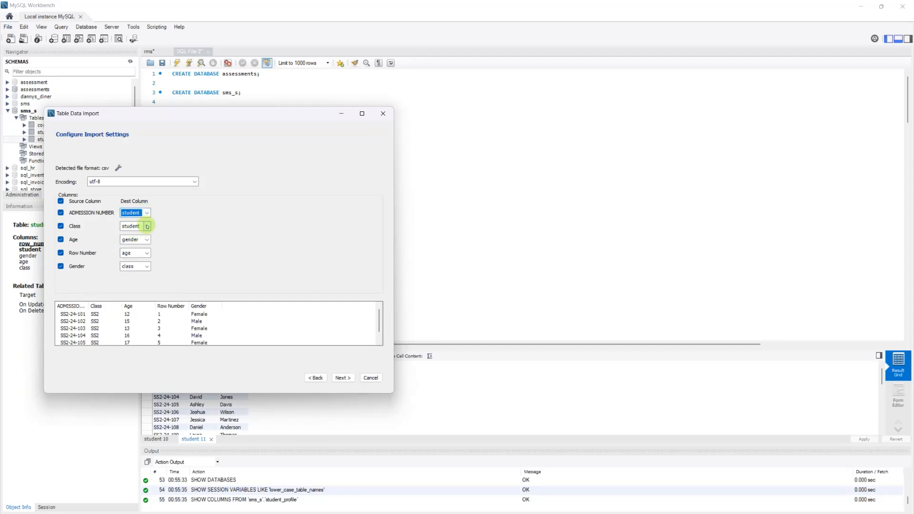
# Step: Map Class to the class column and Age to the age column
pyautogui.click(147, 226)
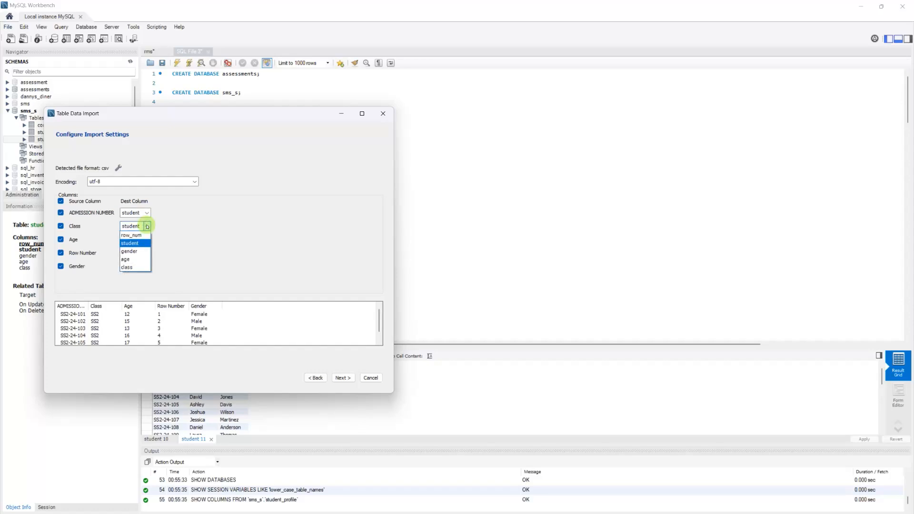
pyautogui.click(129, 267)
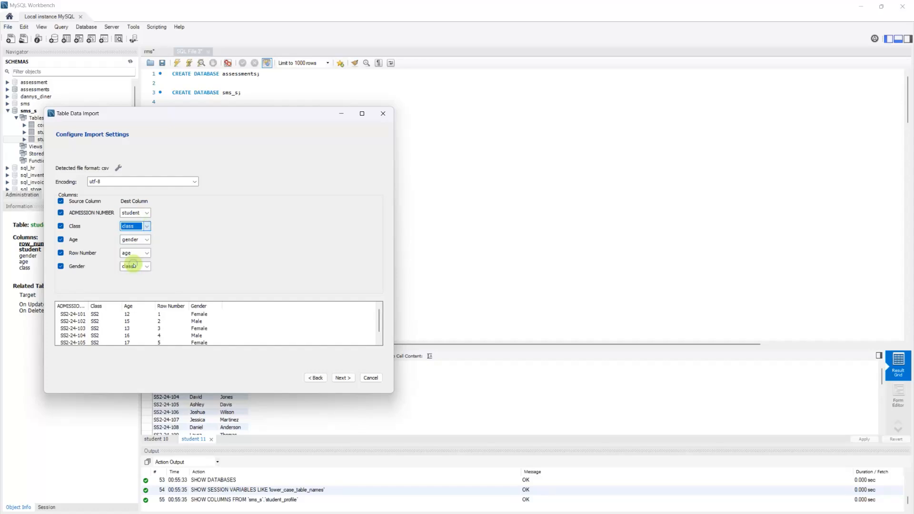
pyautogui.click(147, 240)
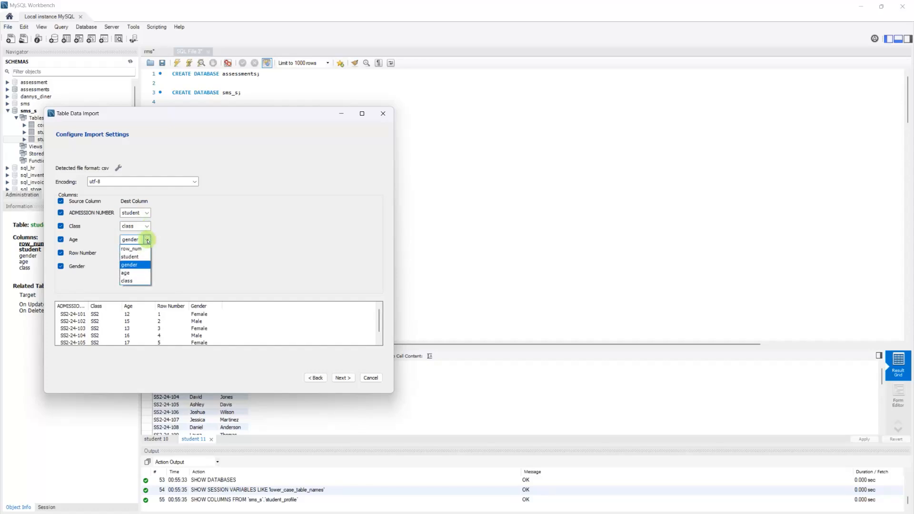
pyautogui.click(136, 272)
# Step: Adjust Row Number's import setting, map Gender to gender, and advance to the Import Data step
pyautogui.click(147, 253)
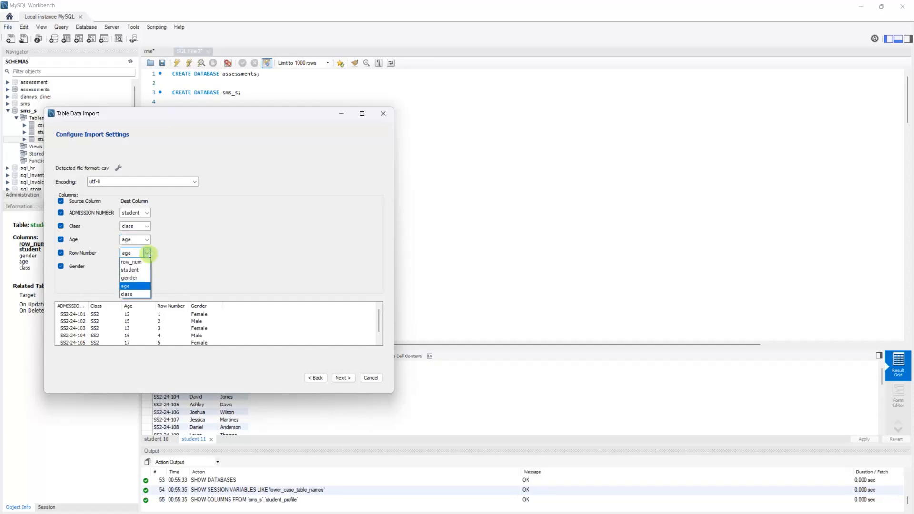
pyautogui.click(149, 254)
pyautogui.click(60, 253)
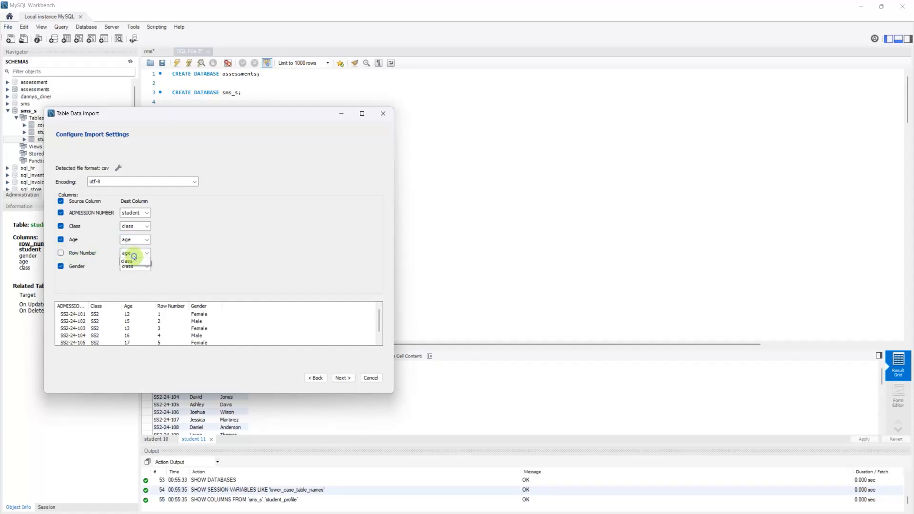
pyautogui.click(134, 256)
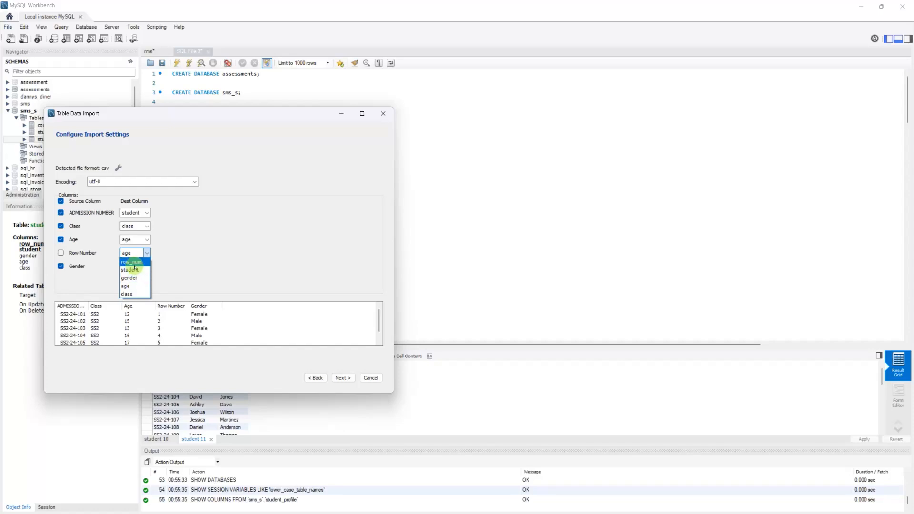
pyautogui.click(130, 262)
pyautogui.click(145, 267)
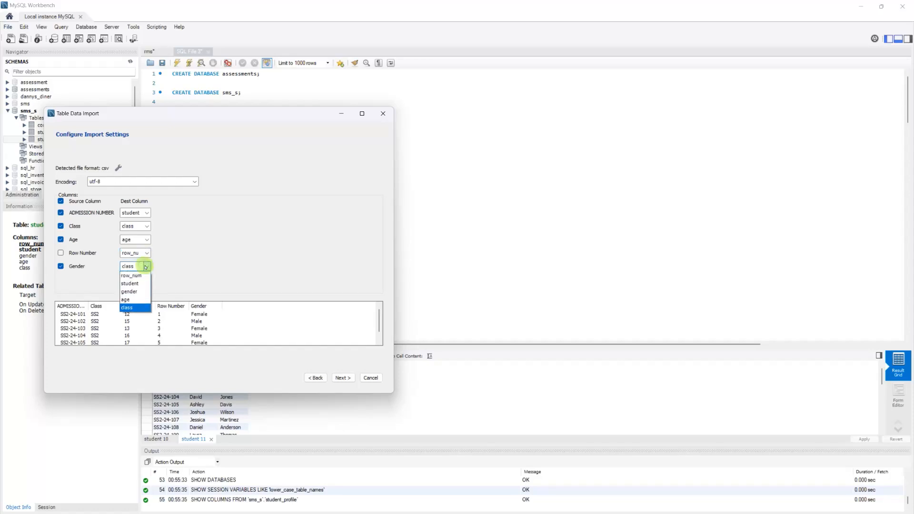
pyautogui.click(132, 295)
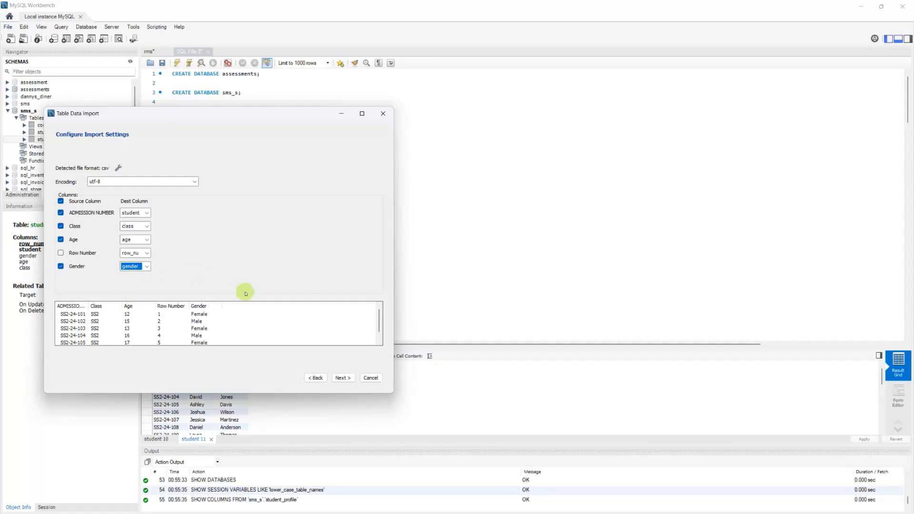
pyautogui.click(342, 377)
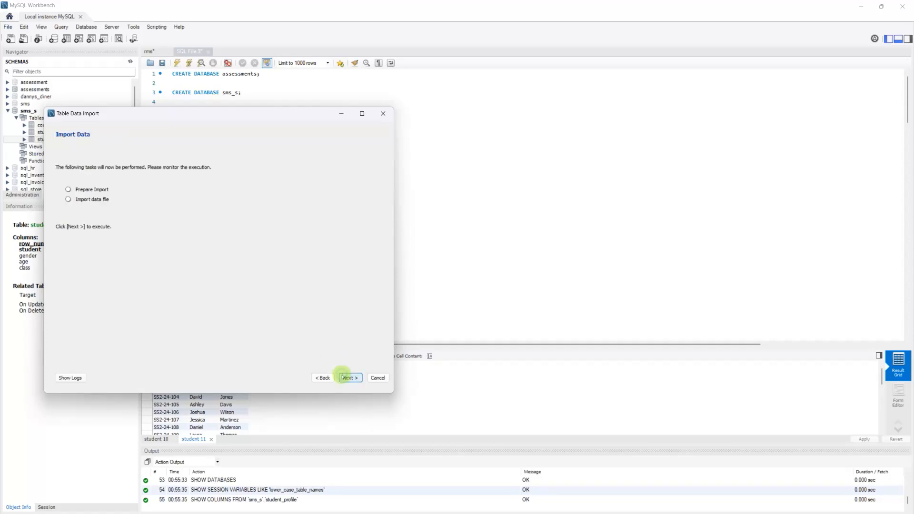
# Step: Import the 30 CSV records into student_profile, review the log, and finish the wizard
pyautogui.click(344, 378)
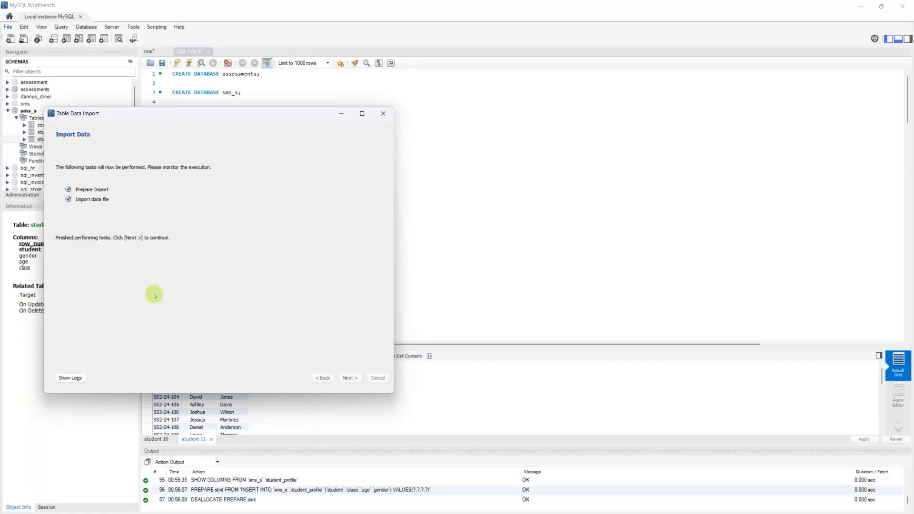
pyautogui.click(76, 378)
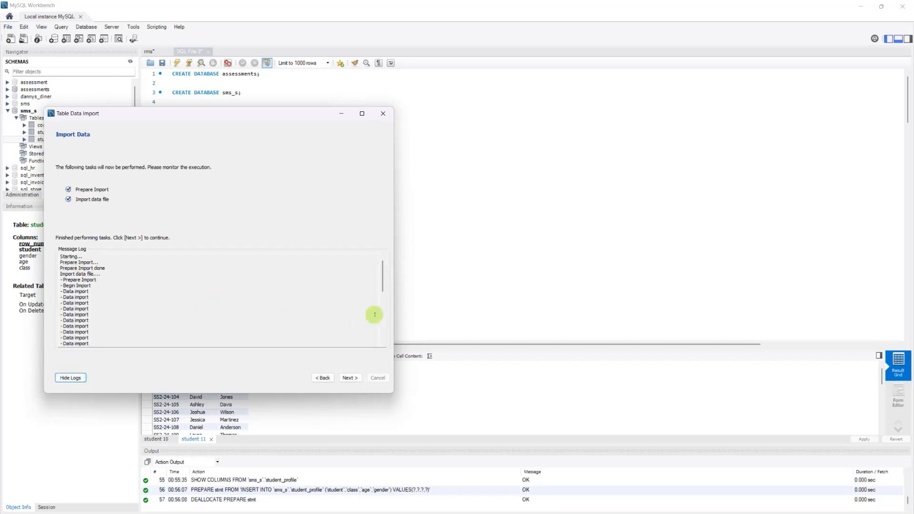
pyautogui.moveTo(382, 279); pyautogui.dragTo(382, 342)
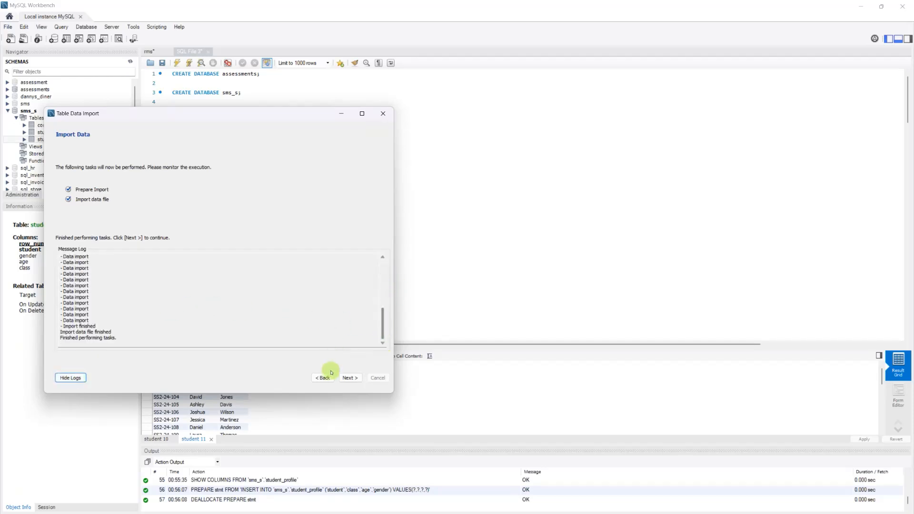
pyautogui.click(350, 378)
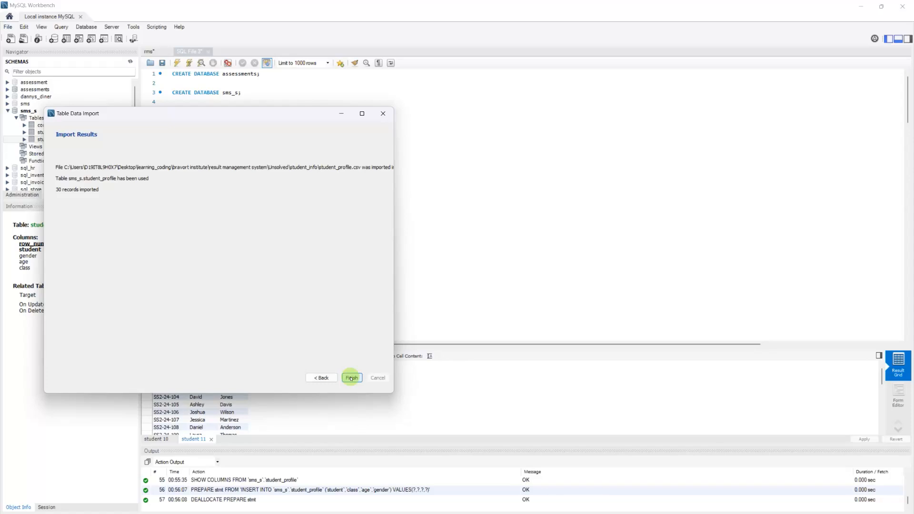
pyautogui.click(351, 378)
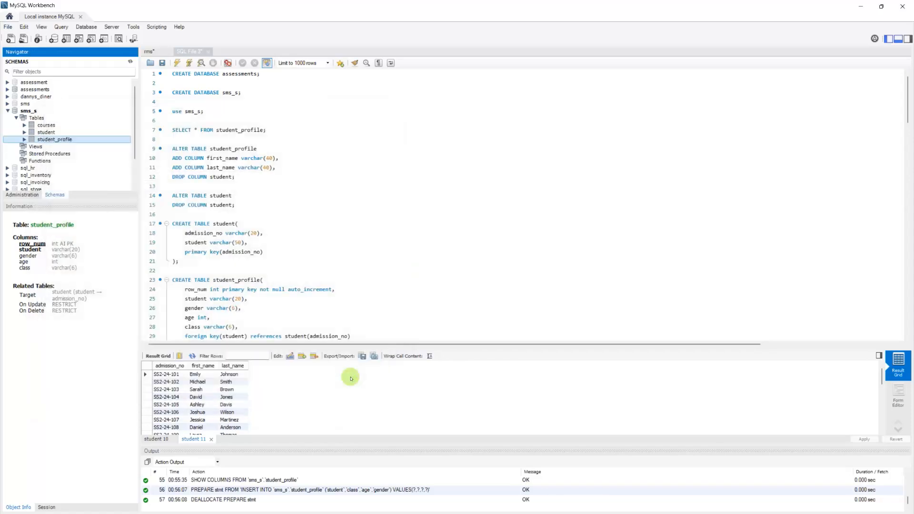
# Step: Run SELECT * FROM student_profile and scroll the Result Grid to check gender, age and class values
pyautogui.click(265, 130)
pyautogui.moveTo(265, 130); pyautogui.dragTo(172, 129)
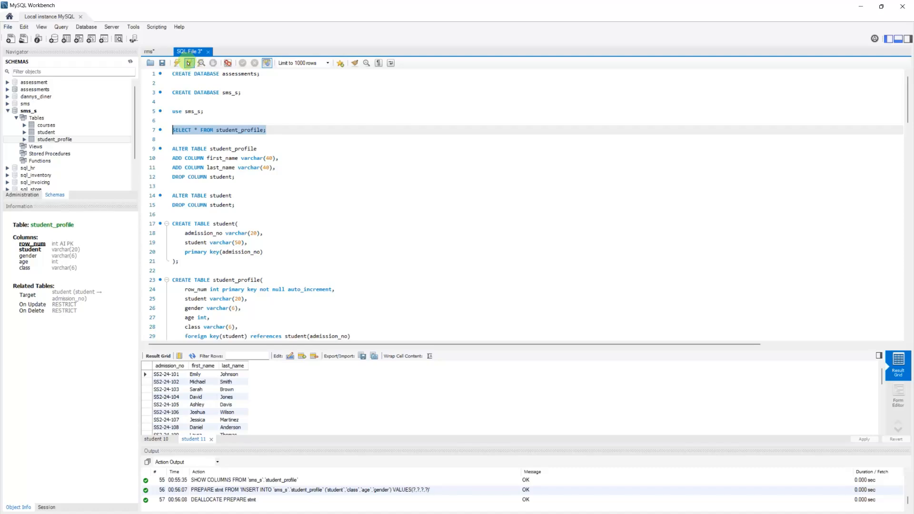
pyautogui.click(189, 63)
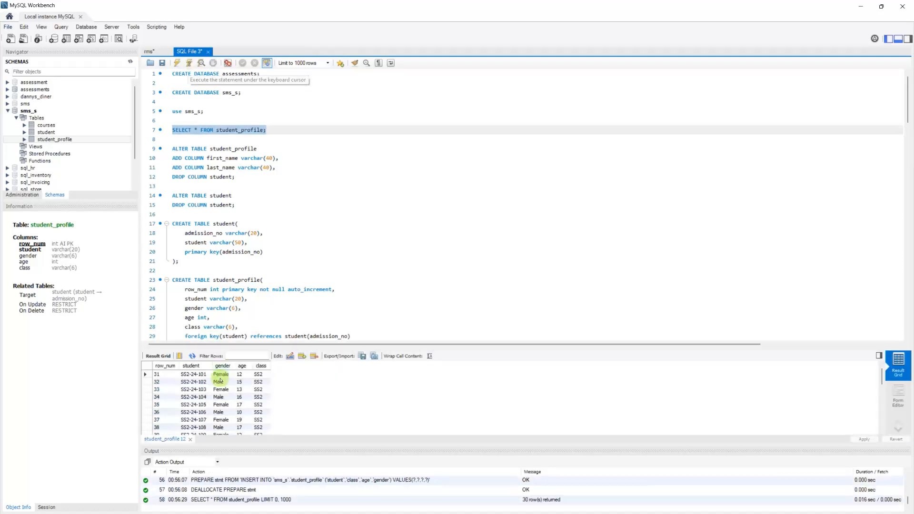
pyautogui.scroll(-3, 227, 398)
pyautogui.click(222, 397)
pyautogui.scroll(-8, 227, 399)
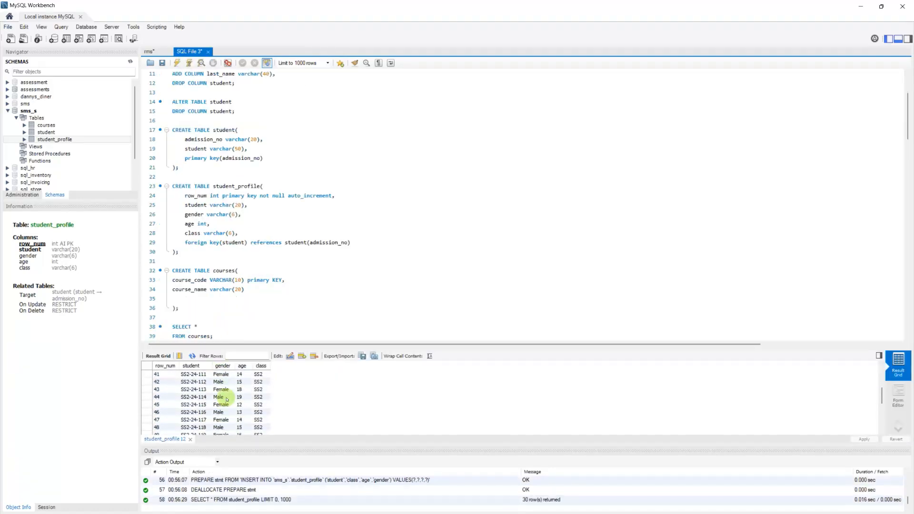
pyautogui.scroll(8, 226, 398)
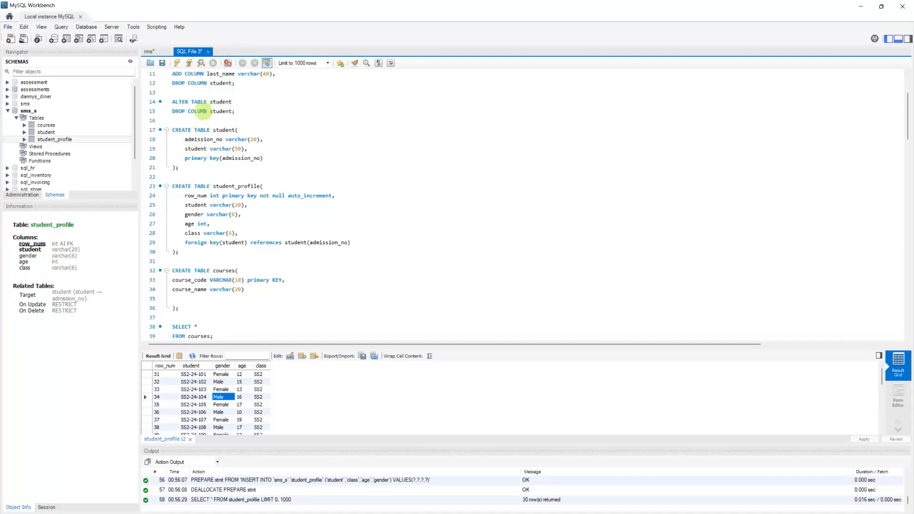
# Step: Write and run DROP TABLE student_profile; on line 16
pyautogui.click(181, 120)
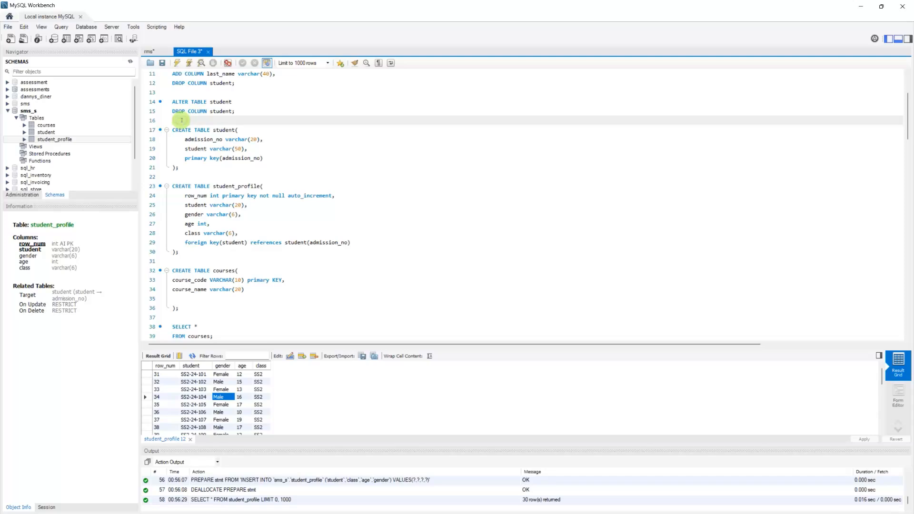
pyautogui.write('DROP TA')
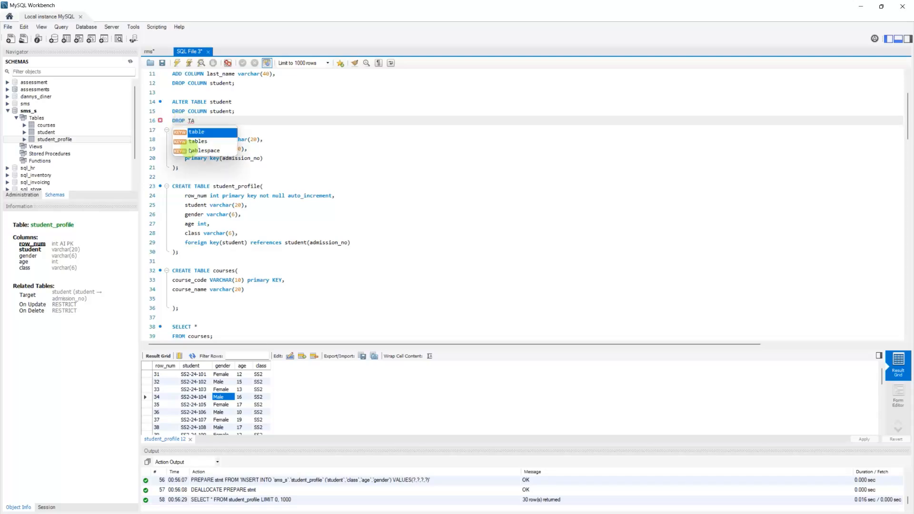
pyautogui.write('BLE')
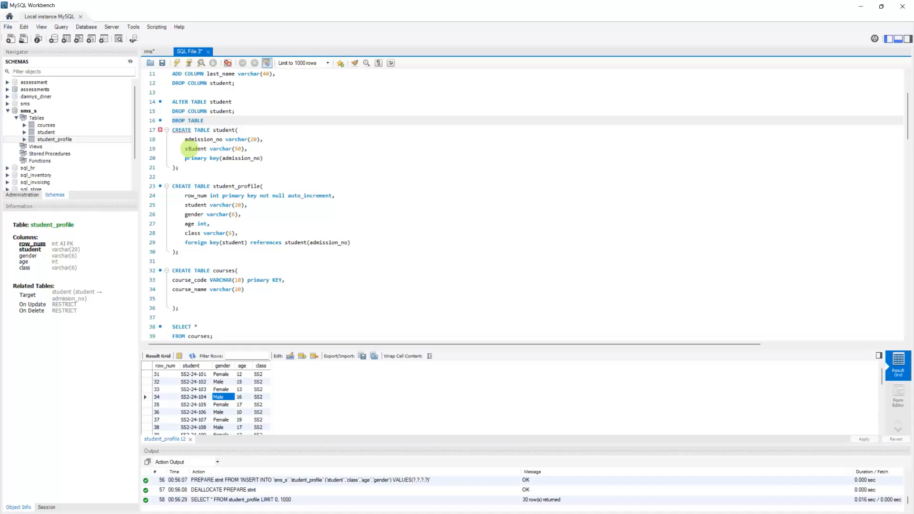
pyautogui.write(' student_profile;')
pyautogui.press('Return')
pyautogui.press('Up')
pyautogui.press('Return')
pyautogui.hotkey('shift', 'End')
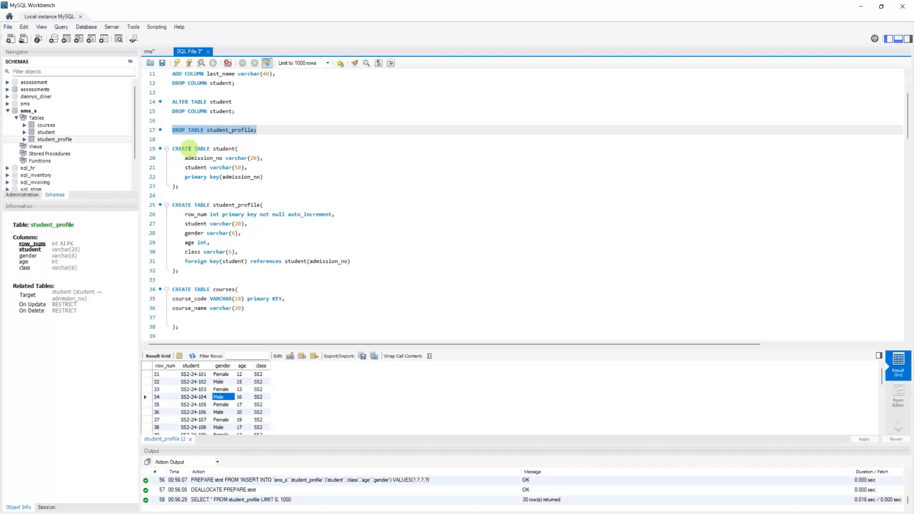
pyautogui.hotkey('ctrl', 'shift', 'Return')
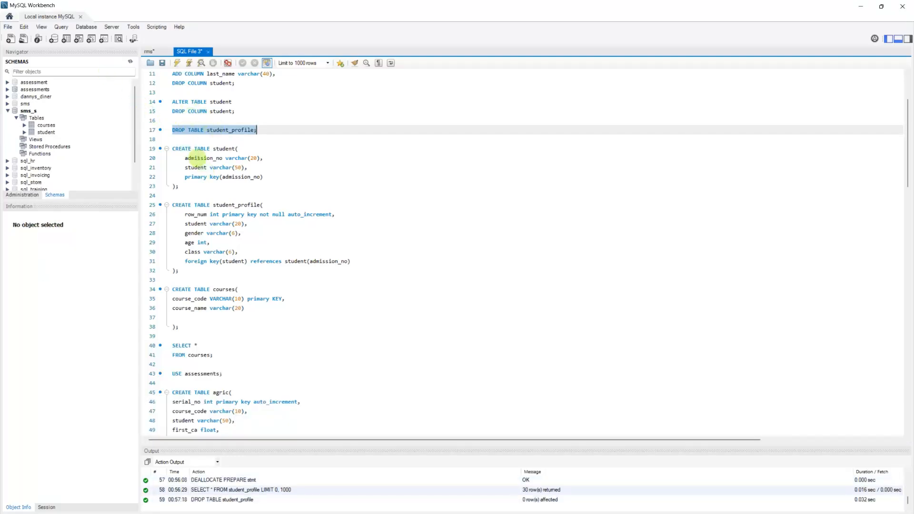
# Step: Rerun the CREATE TABLE student_profile statement and refresh the Navigator to show the new table
pyautogui.click(172, 205)
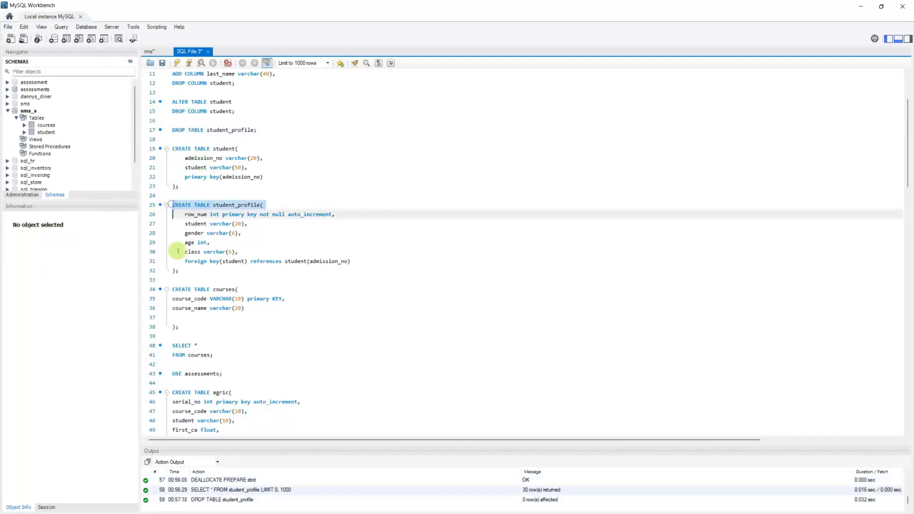
pyautogui.moveTo(177, 242); pyautogui.dragTo(179, 270)
pyautogui.click(192, 66)
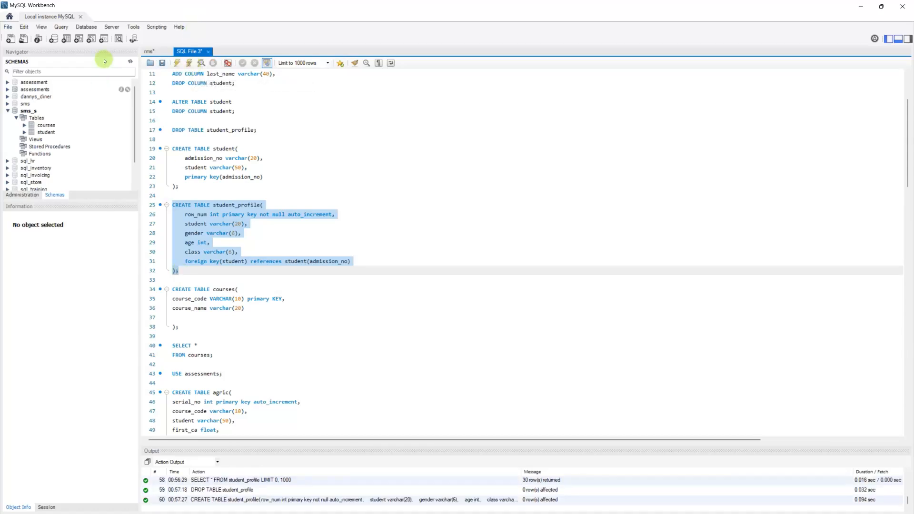
pyautogui.click(130, 61)
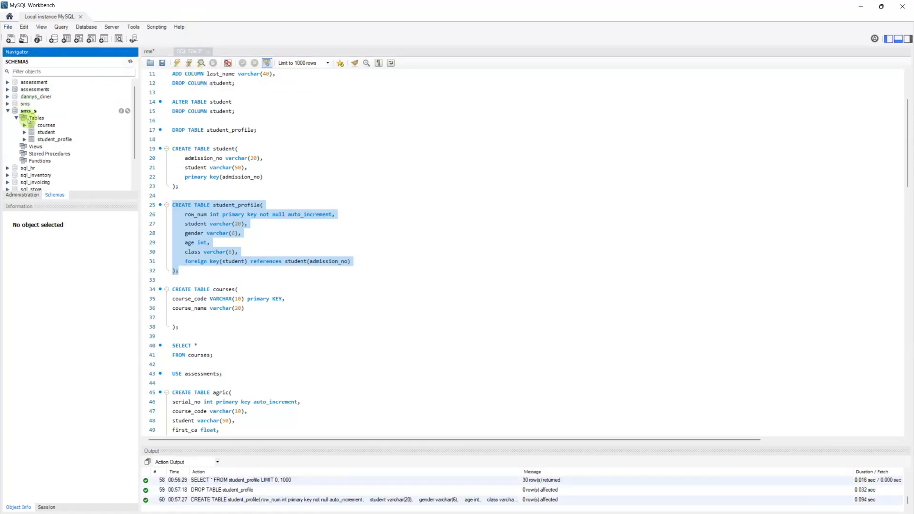
# Step: Start importing student_profile.csv into the recreated student_profile table
pyautogui.click(46, 139)
pyautogui.rightClick(46, 139)
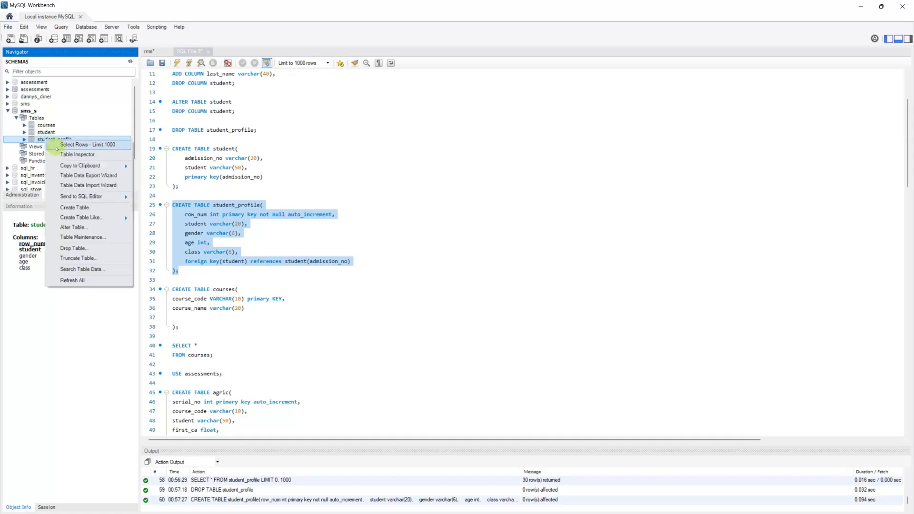
pyautogui.click(71, 180)
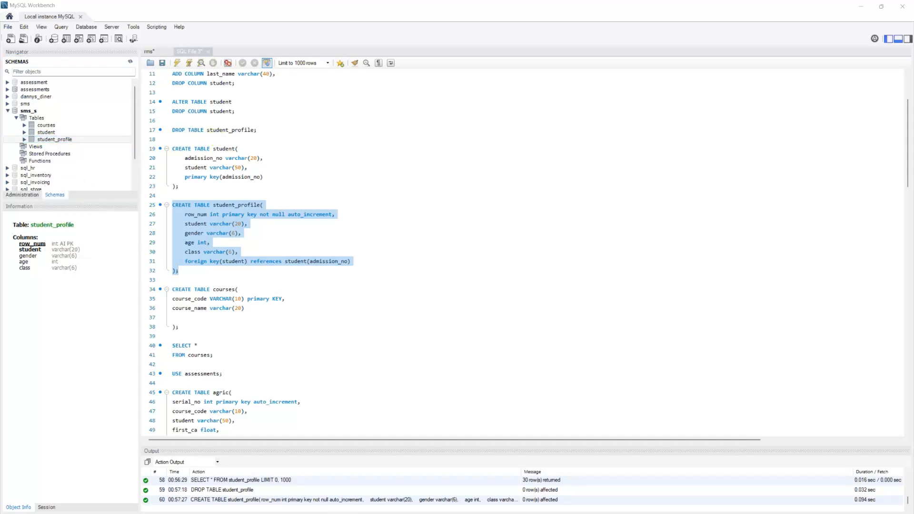
pyautogui.click(287, 140)
pyautogui.write('student_profile.csv')
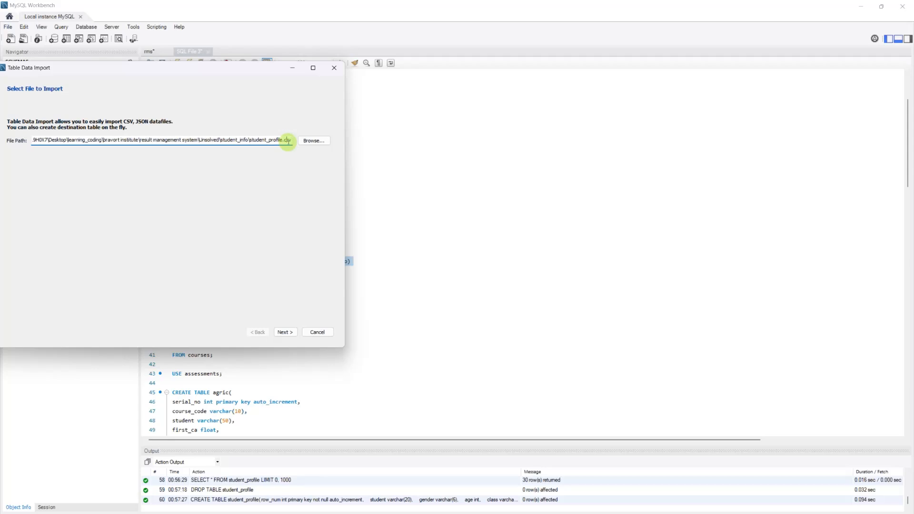
pyautogui.click(284, 332)
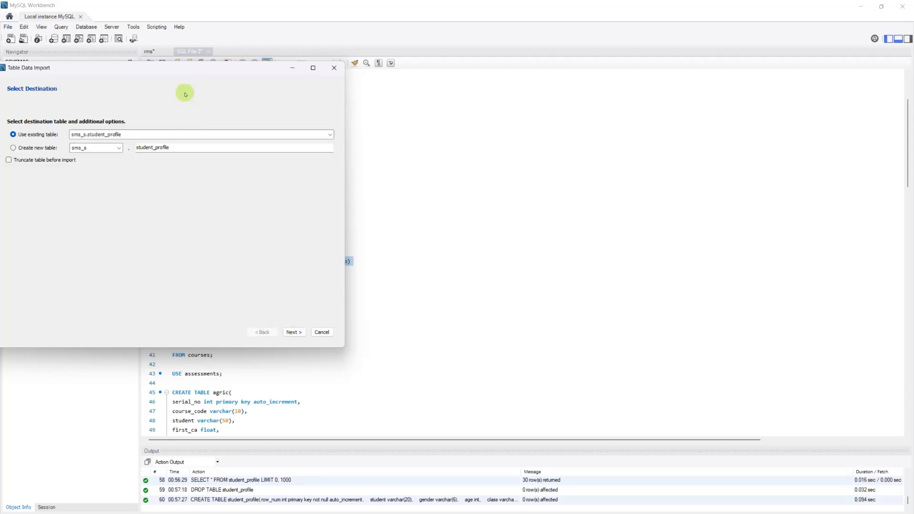
pyautogui.moveTo(171, 64); pyautogui.dragTo(337, 53)
pyautogui.click(451, 323)
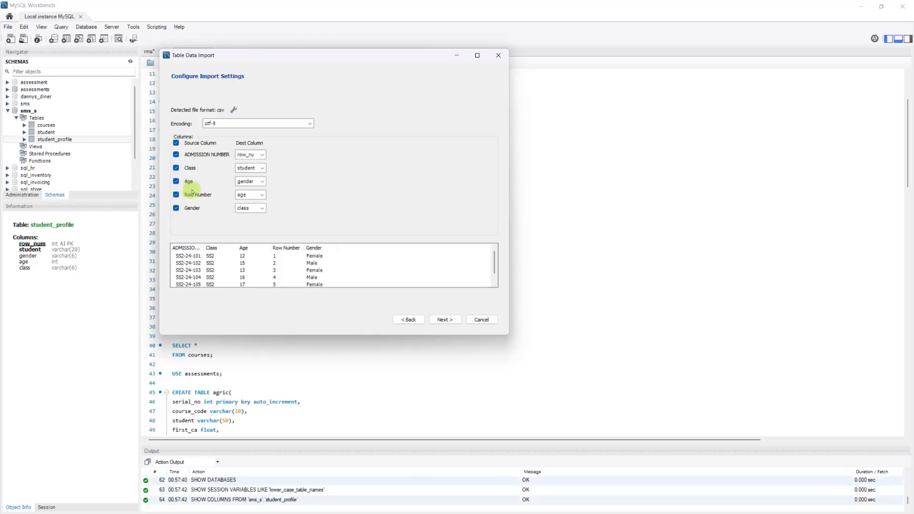
# Step: Map ADMISSION NUMBER to student, Class to class, Age to age, Row Number to row_num, Gender to gender
pyautogui.click(262, 154)
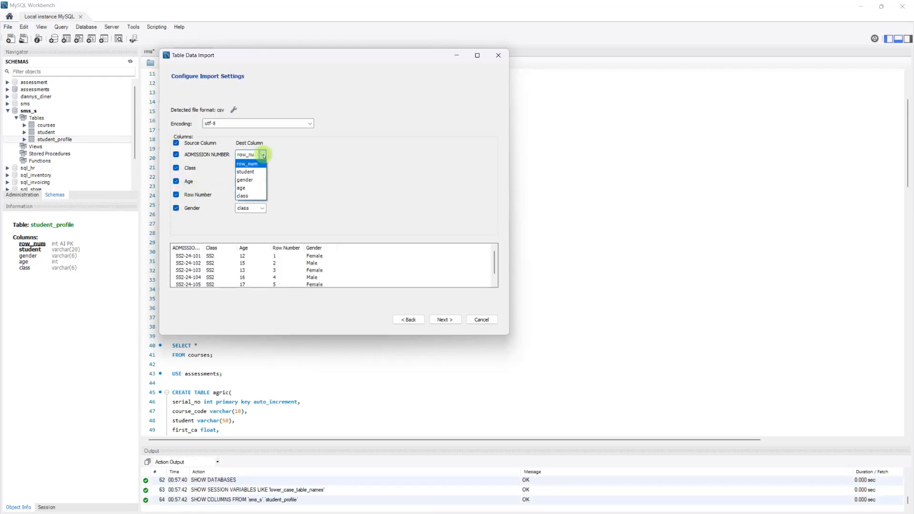
pyautogui.click(259, 172)
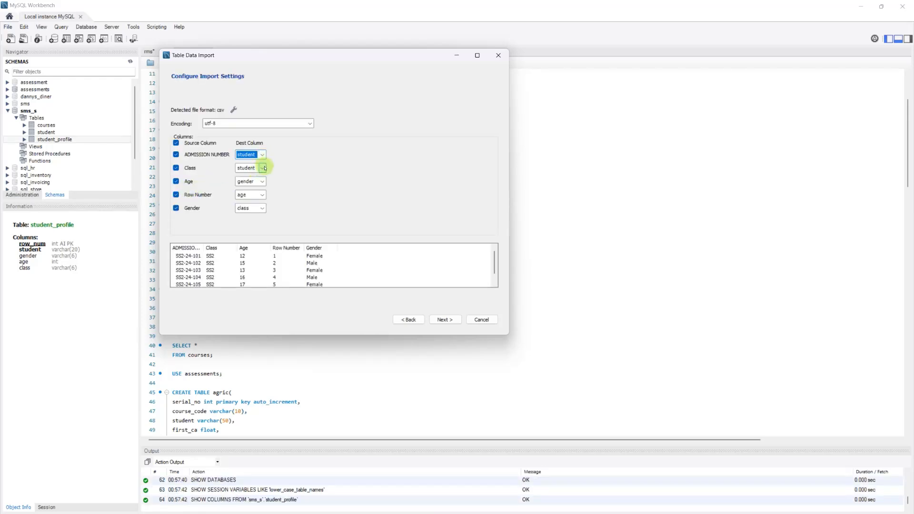
pyautogui.click(262, 168)
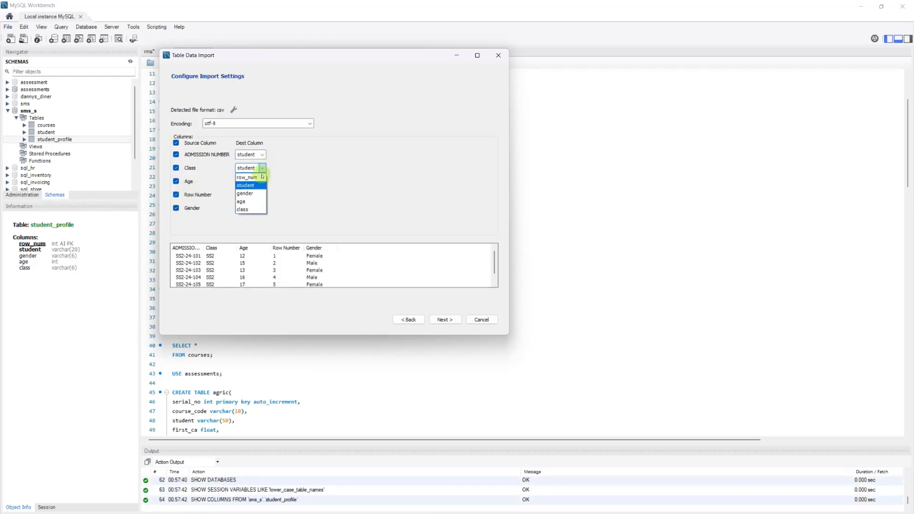
pyautogui.click(252, 212)
pyautogui.click(263, 181)
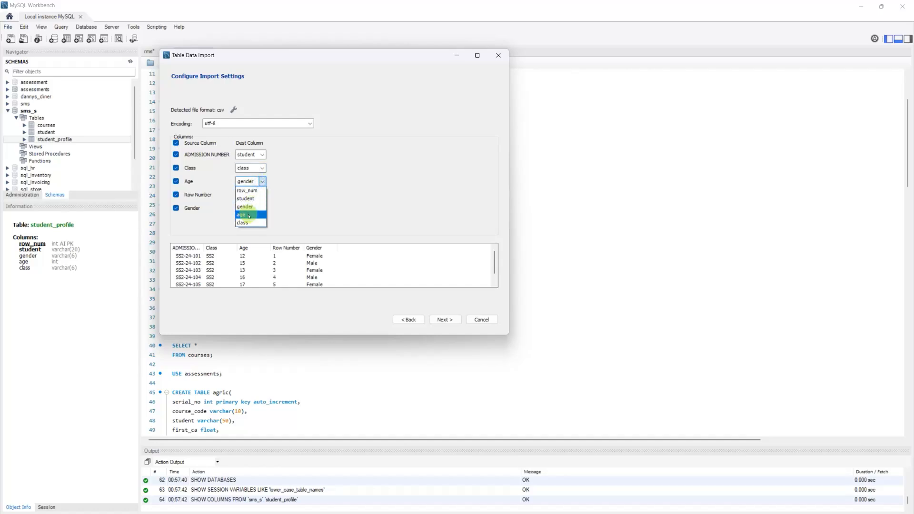
pyautogui.click(249, 216)
pyautogui.click(261, 195)
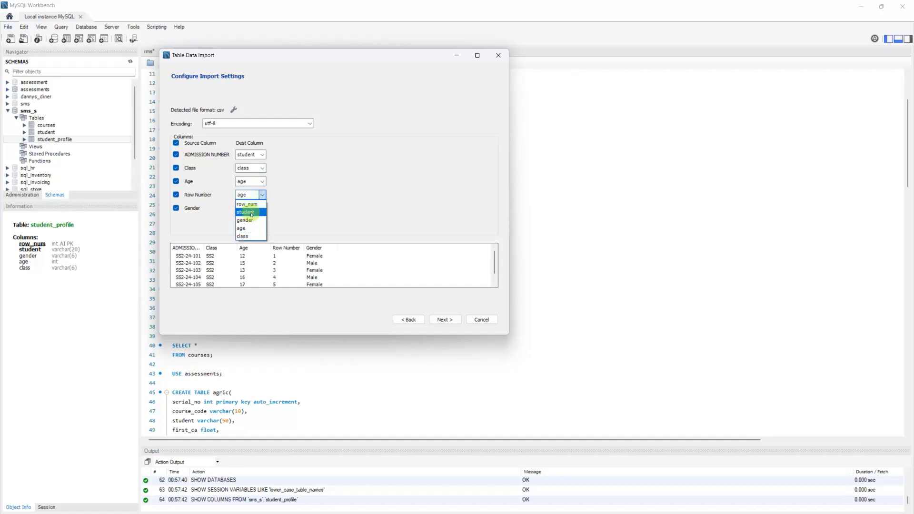
pyautogui.click(246, 204)
pyautogui.click(262, 208)
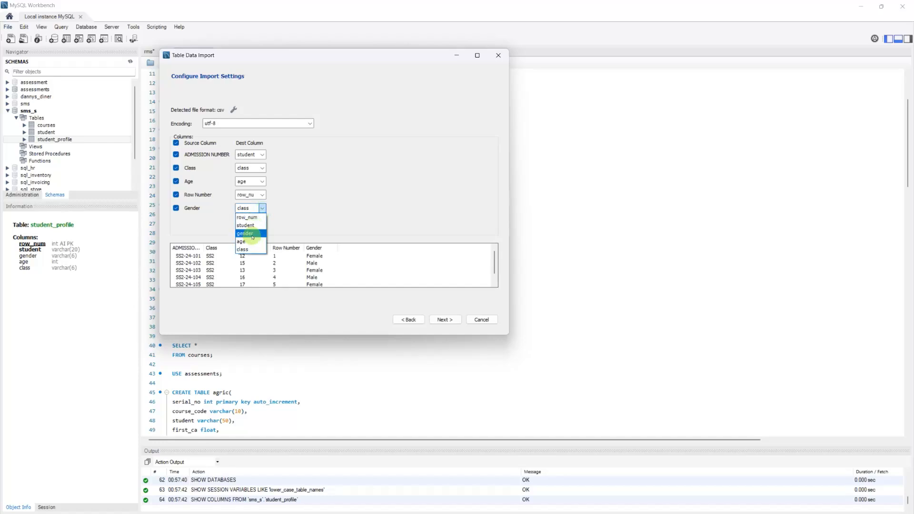
pyautogui.click(253, 234)
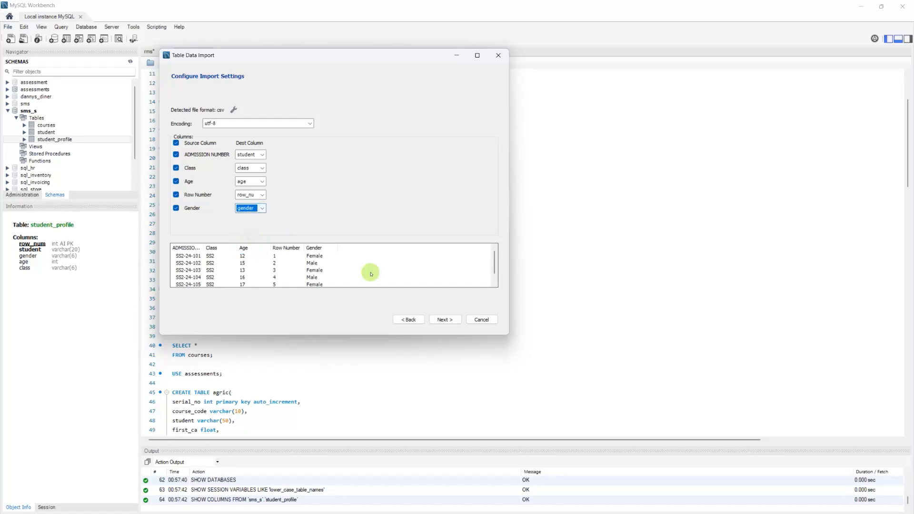
# Step: Run the import, check the log and results, and finish the wizard
pyautogui.click(441, 320)
pyautogui.click(441, 320)
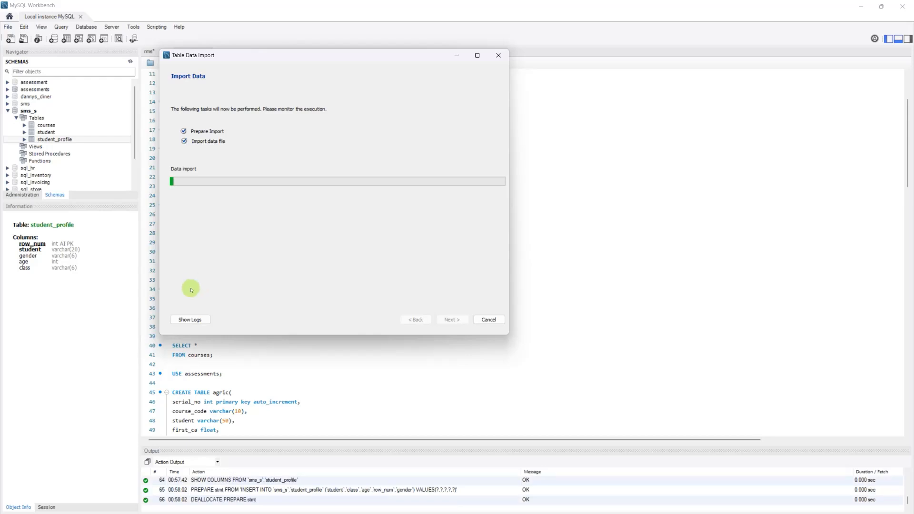
pyautogui.click(190, 320)
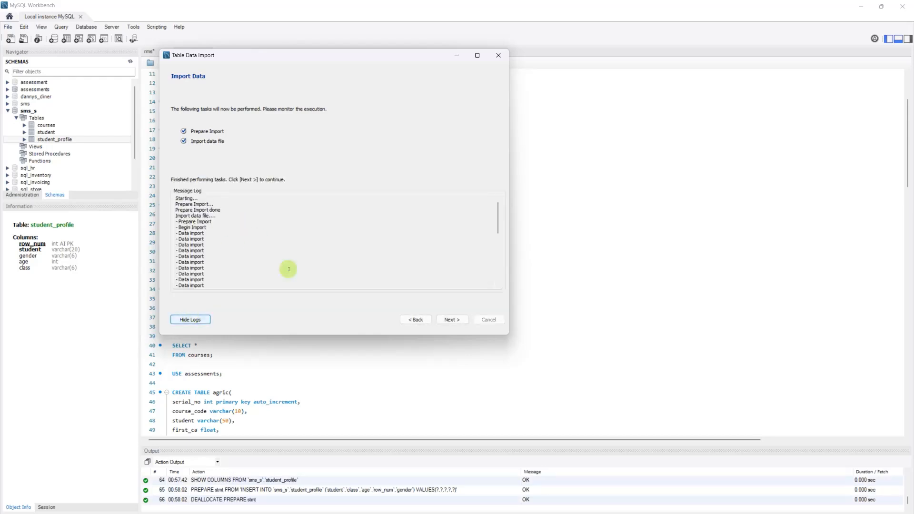
pyautogui.click(448, 320)
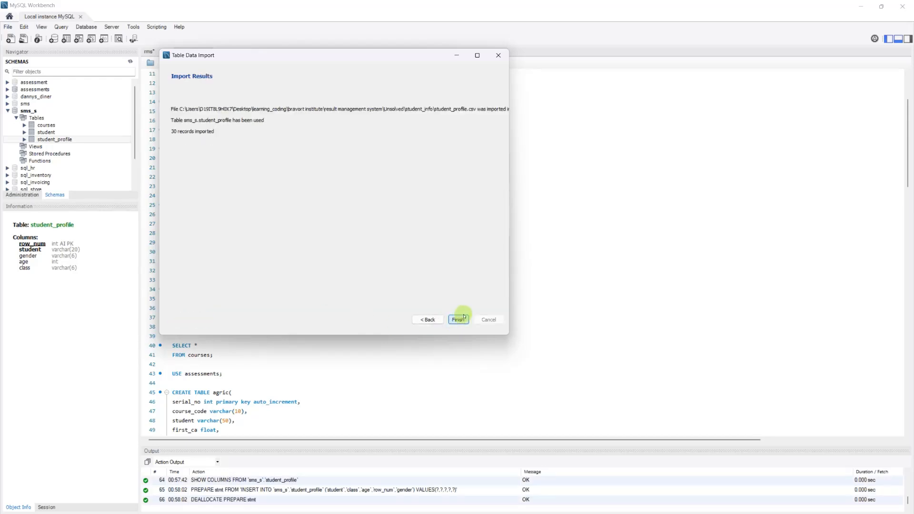
pyautogui.click(458, 261)
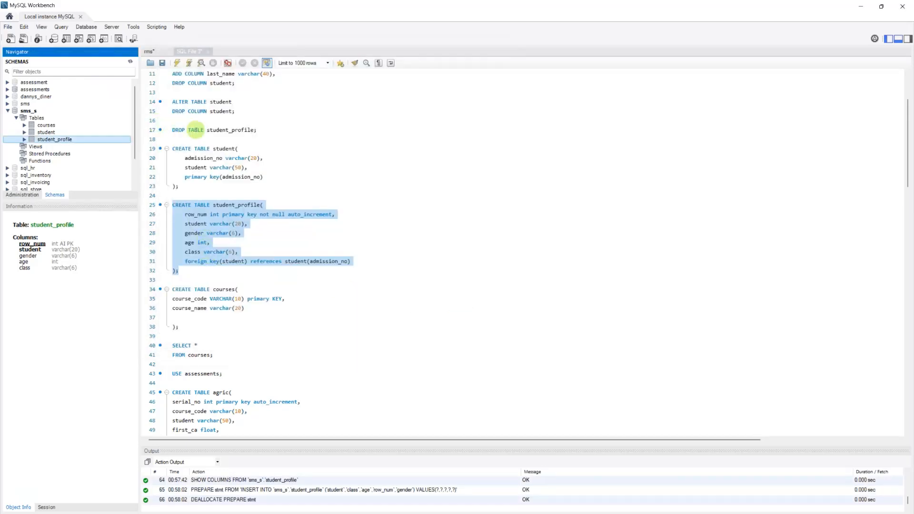
# Step: Change line 17 from DROP TABLE to SELECT * FROM student_profile and run it
pyautogui.click(259, 130)
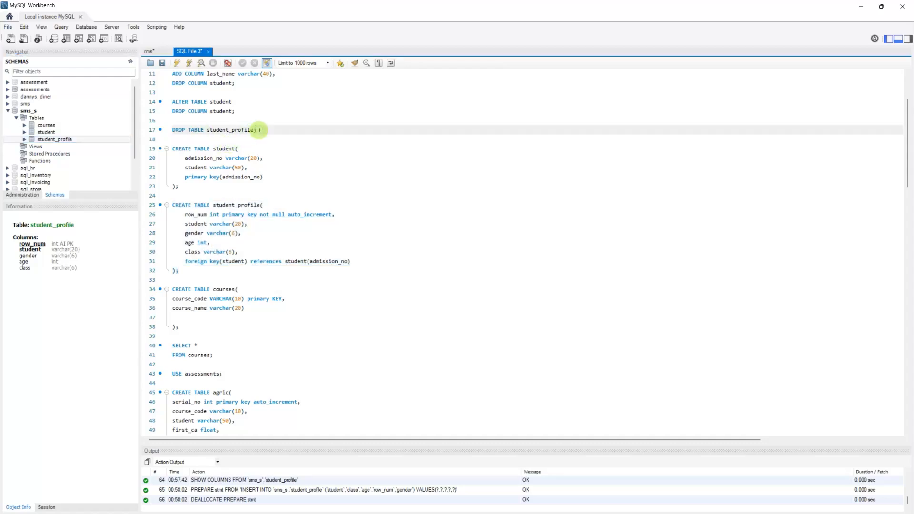
pyautogui.moveTo(205, 132); pyautogui.dragTo(170, 131)
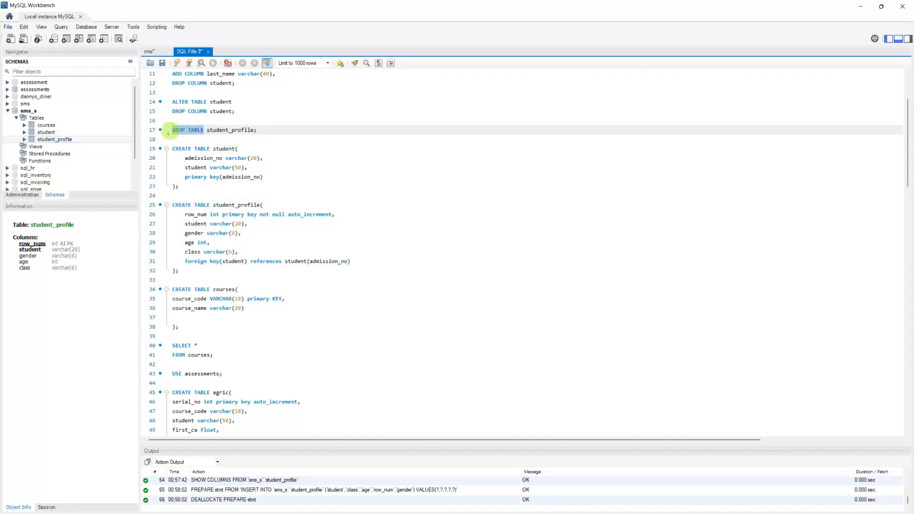
pyautogui.write('SELECT ')
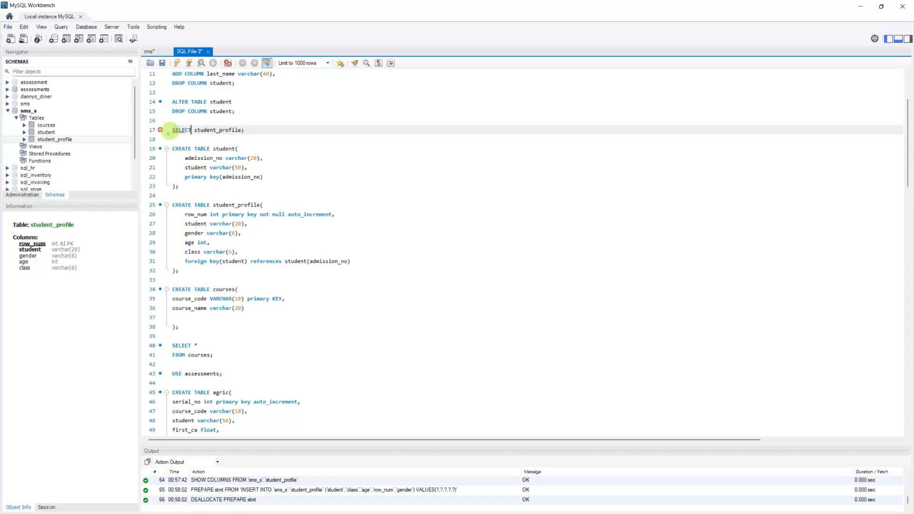
pyautogui.write('* FROM')
pyautogui.press('Left')
pyautogui.press('Left')
pyautogui.press('Left')
pyautogui.press('Left')
pyautogui.press('Left')
pyautogui.press('Left')
pyautogui.press('Left')
pyautogui.press('Left')
pyautogui.press('Left')
pyautogui.press('Left')
pyautogui.press('Left')
pyautogui.press('Left')
pyautogui.press('Left')
pyautogui.hotkey('shift', 'End')
pyautogui.hotkey('ctrl', 'Return')
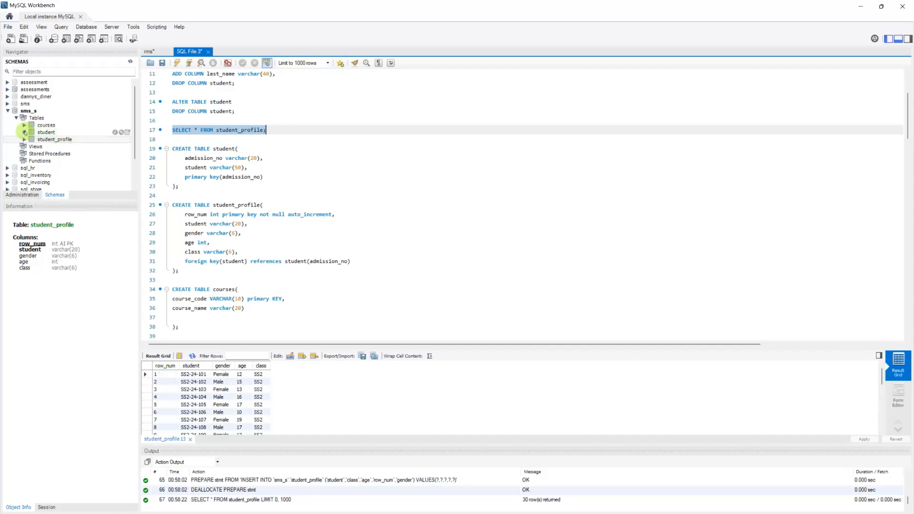
# Step: Check the student table's details in the navigator before returning to the spreadsheet
pyautogui.click(24, 132)
pyautogui.click(24, 132)
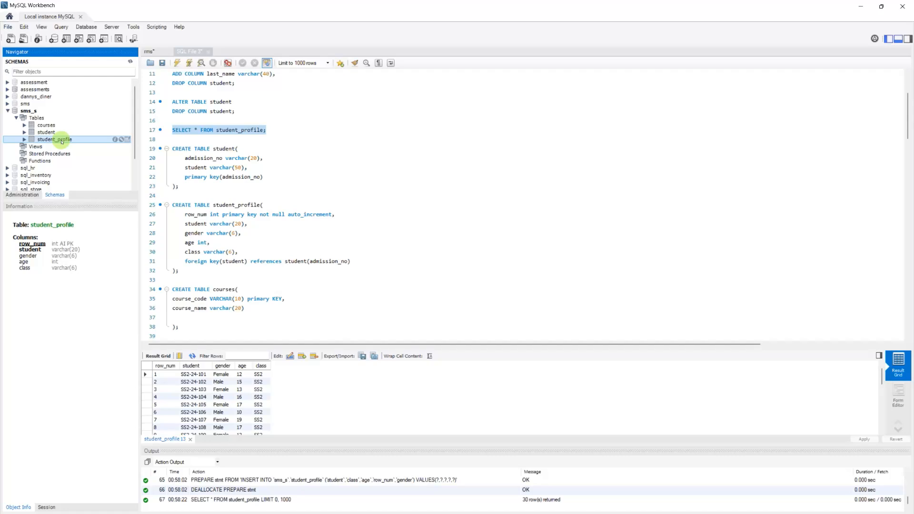
pyautogui.hotkey('alt', 'Tab')
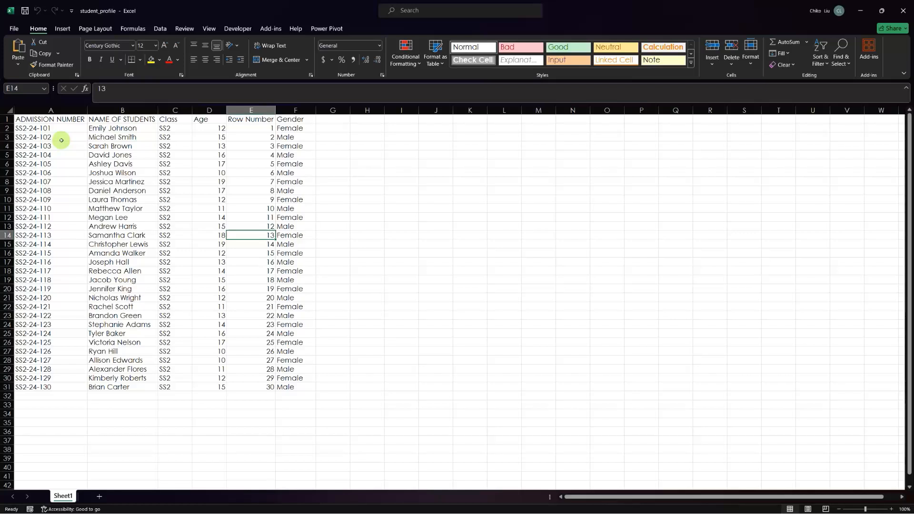
# Step: Add Sheet2 with headers course_code in A1 and course name in B1, fitting column B
pyautogui.click(98, 498)
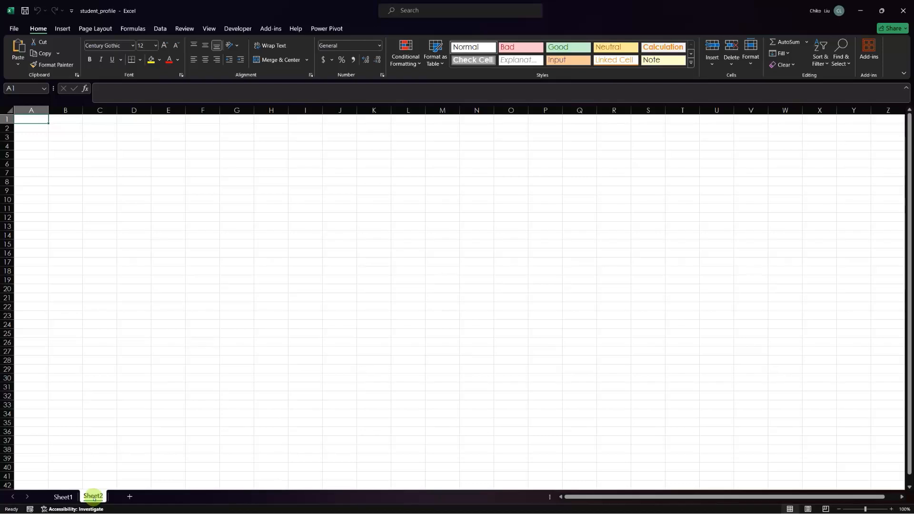
pyautogui.doubleClick(94, 498)
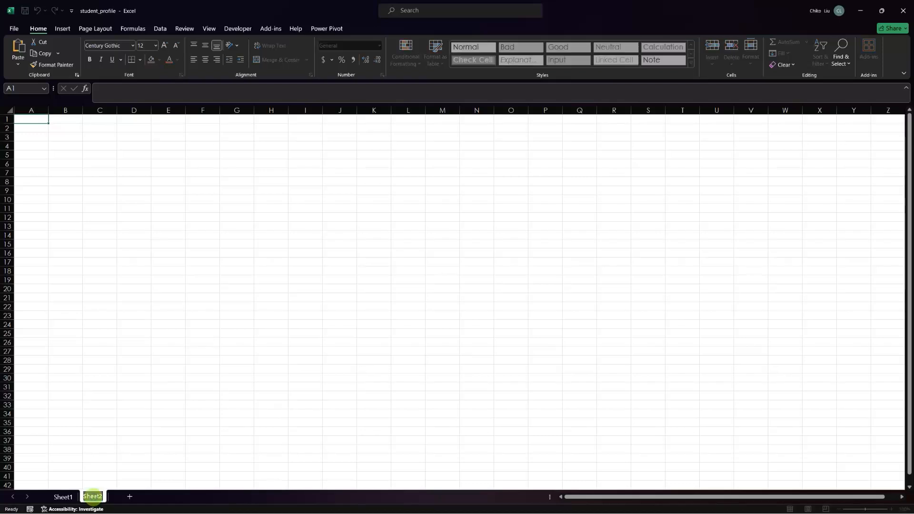
pyautogui.click(36, 118)
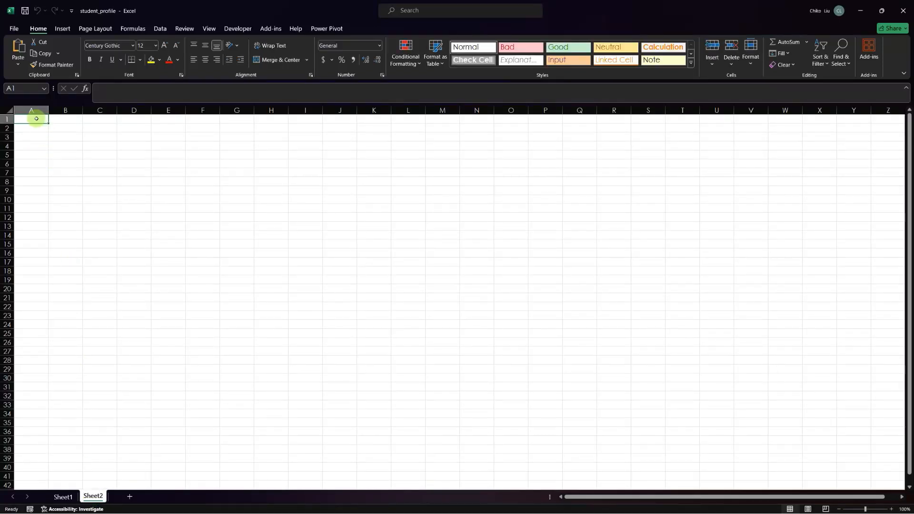
pyautogui.write('course')
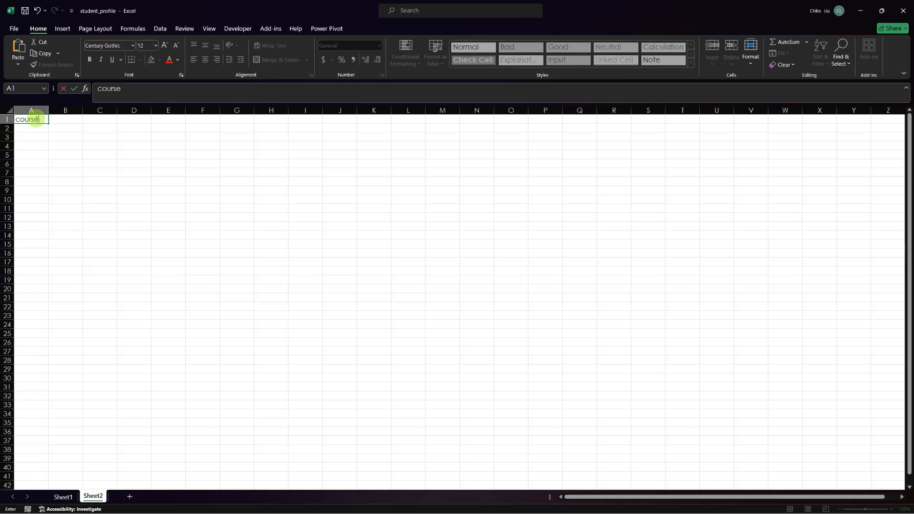
pyautogui.write('_code')
pyautogui.press('Tab')
pyautogui.write('co')
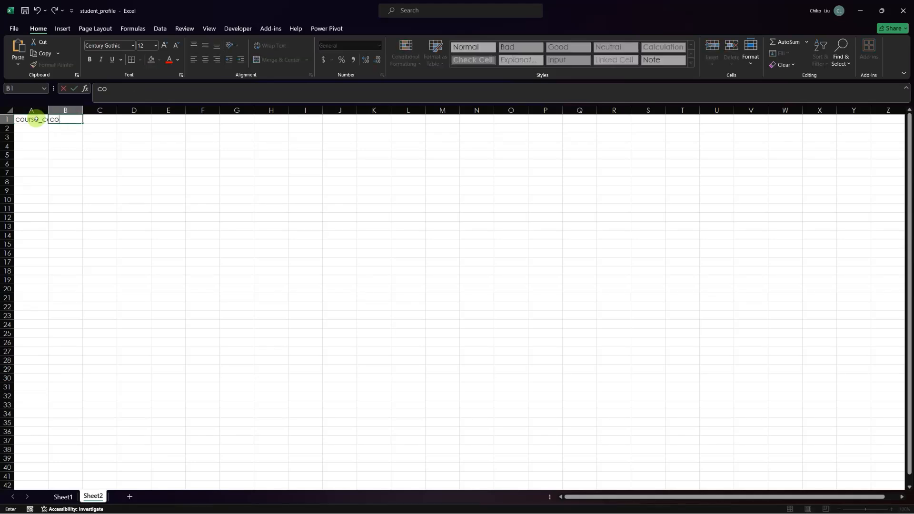
pyautogui.write('urse name')
pyautogui.press('Return')
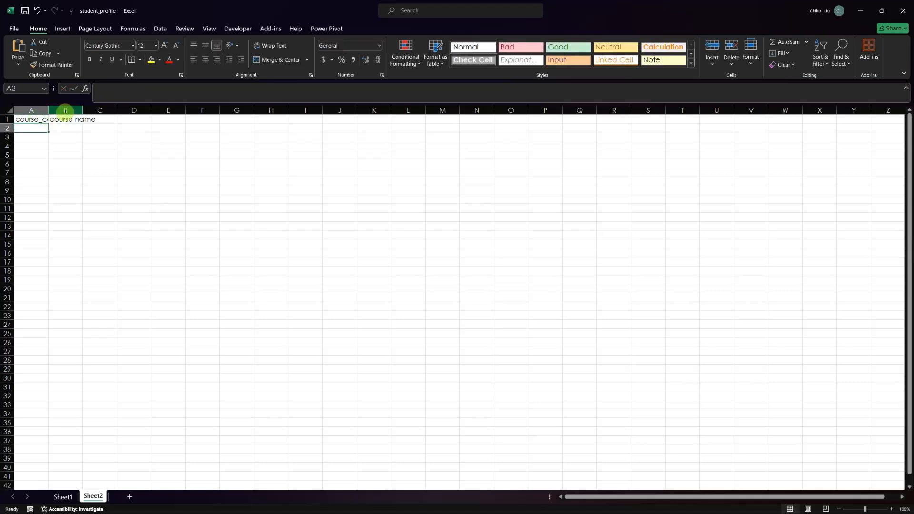
pyautogui.doubleClick(83, 110)
# Step: Autofit column A and enter english as the first course name in B2
pyautogui.doubleClick(48, 110)
pyautogui.click(71, 129)
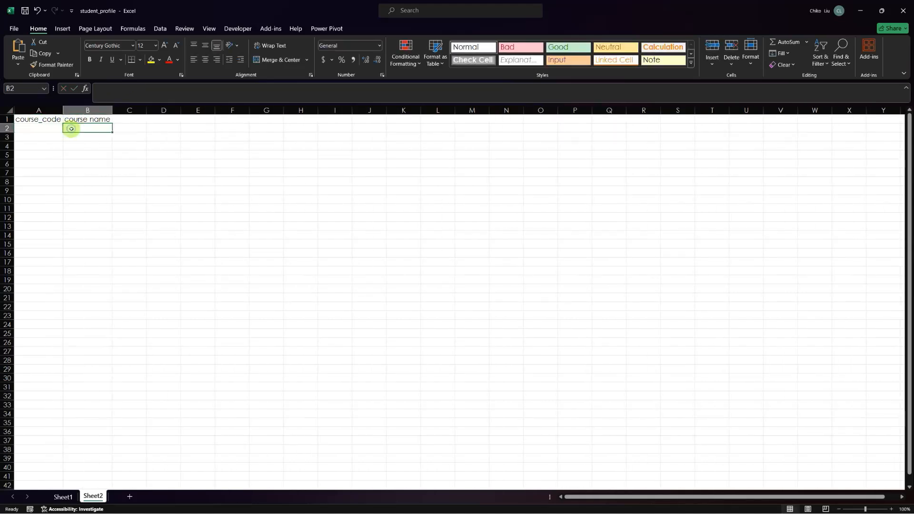
pyautogui.write('W')
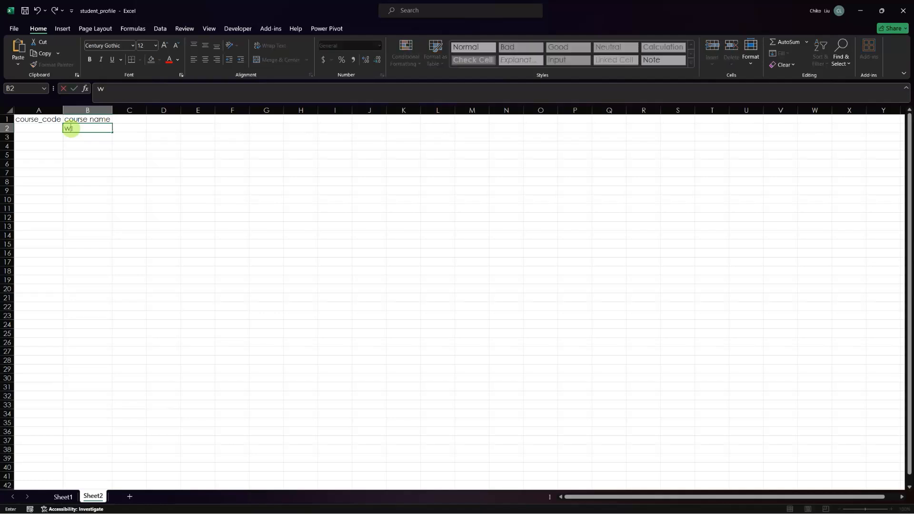
pyautogui.write('englih')
pyautogui.press('Return')
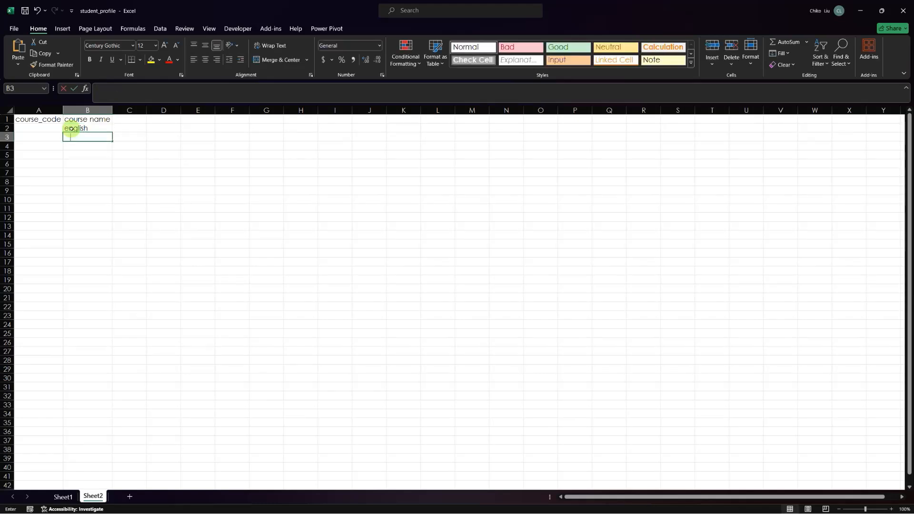
# Step: Enter Mathematics and Computer Science in B3 and B4, then widen column B to fit
pyautogui.write('Mathemeth')
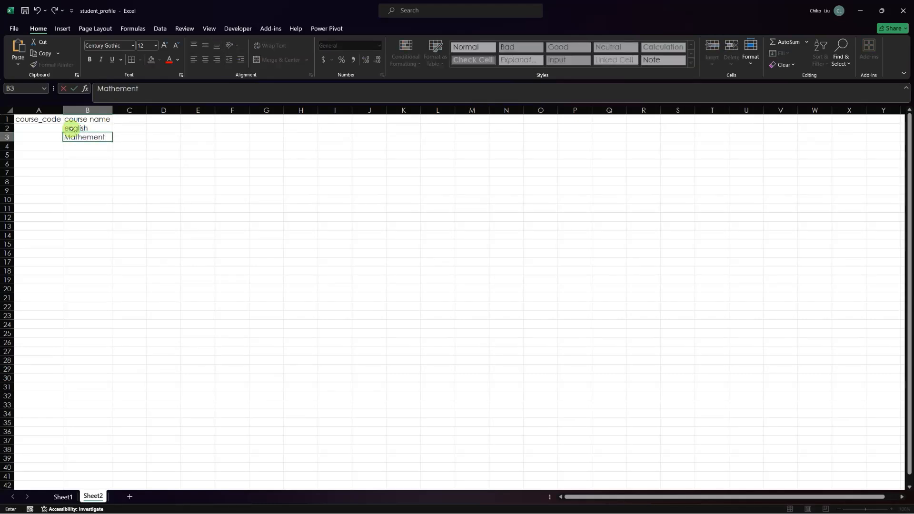
pyautogui.press('BackSpace')
pyautogui.press('BackSpace')
pyautogui.write('tics')
pyautogui.press('Return')
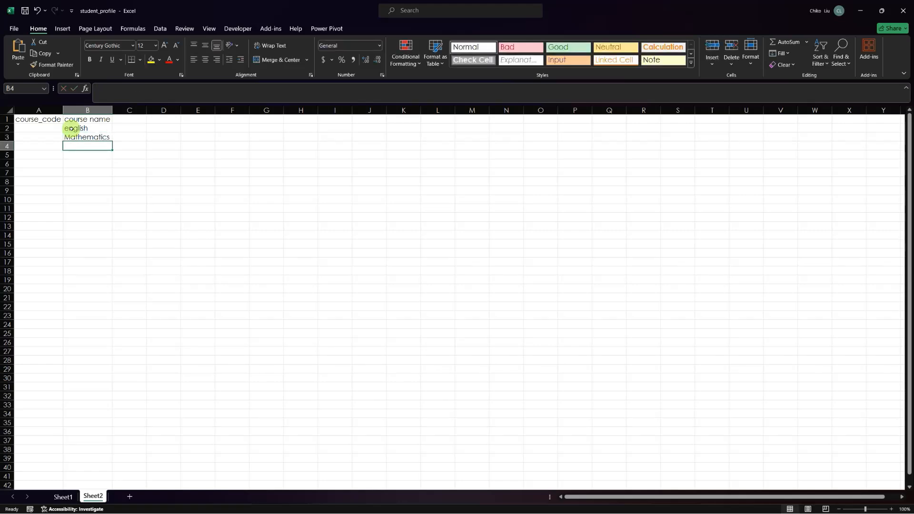
pyautogui.write('c')
pyautogui.write('Computer')
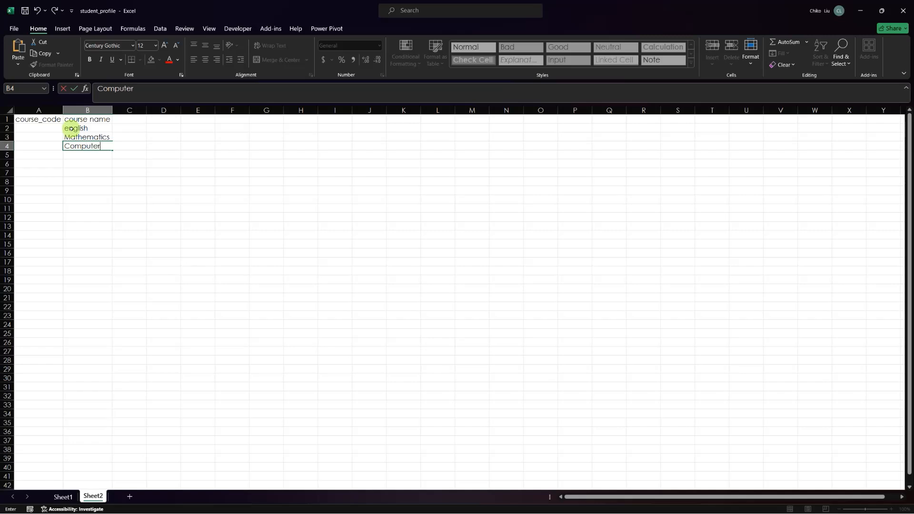
pyautogui.write(' Science')
pyautogui.press('Return')
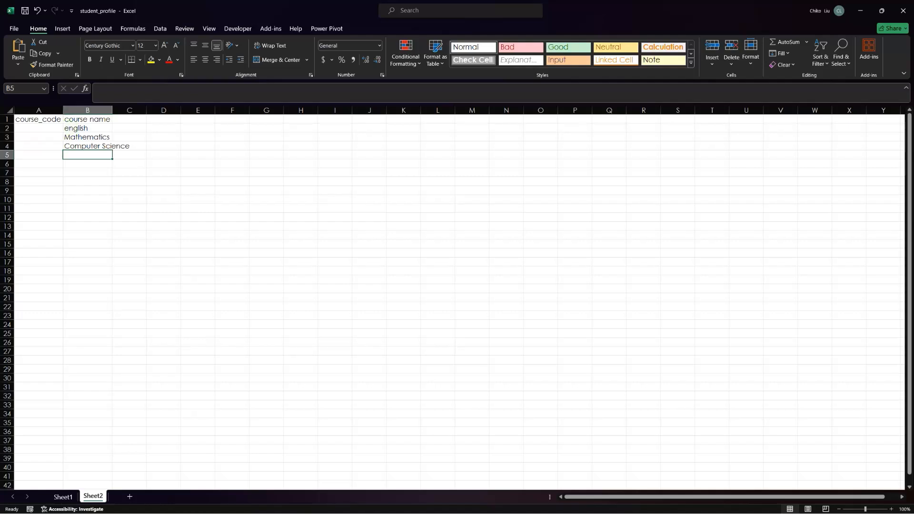
pyautogui.doubleClick(112, 110)
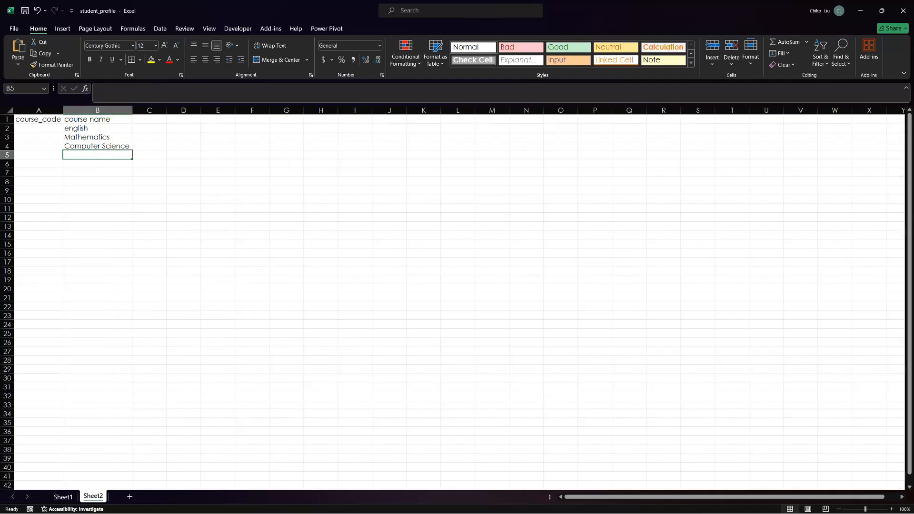